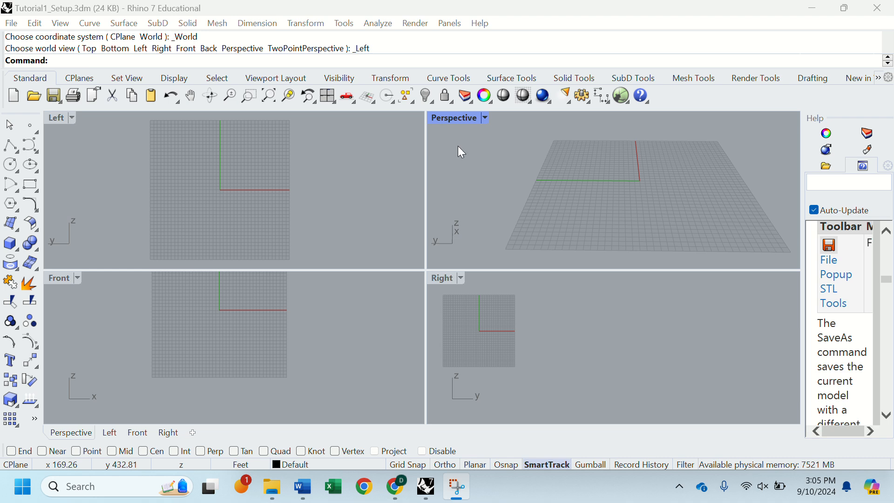
# Maximize the Perspective viewport and return to the four-viewport layout.
pyautogui.doubleClick(457, 118)
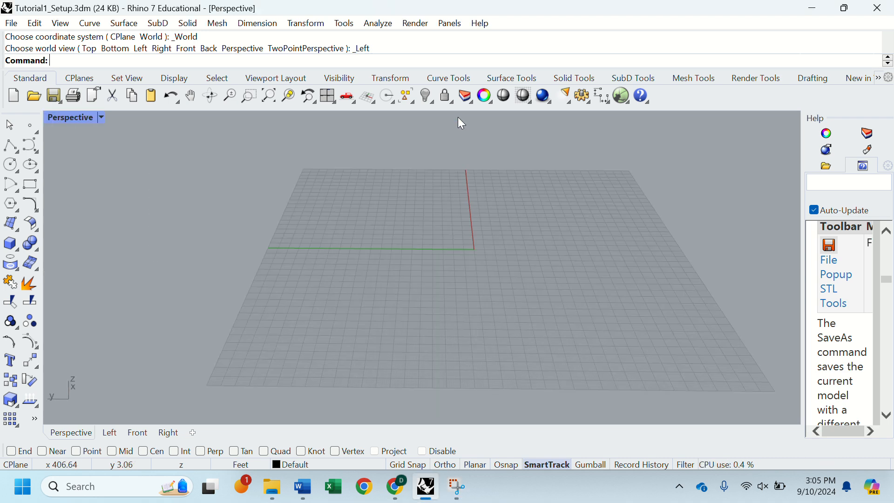
pyautogui.click(102, 117)
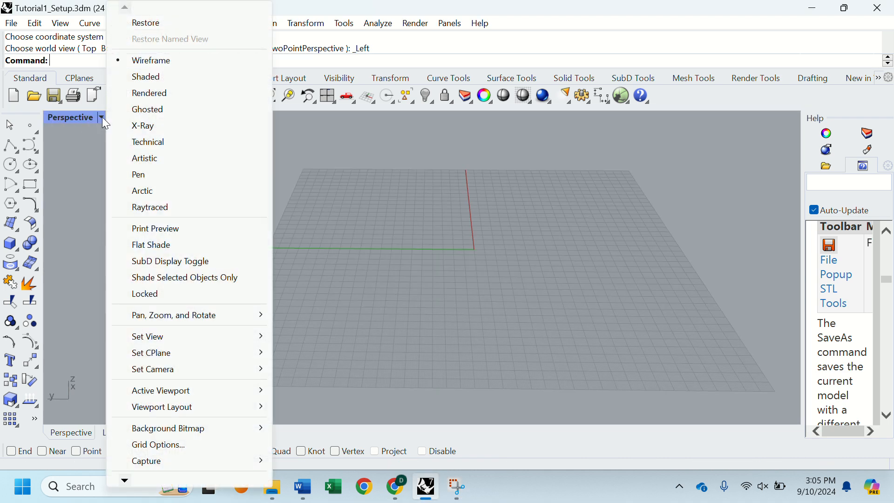
pyautogui.click(70, 116)
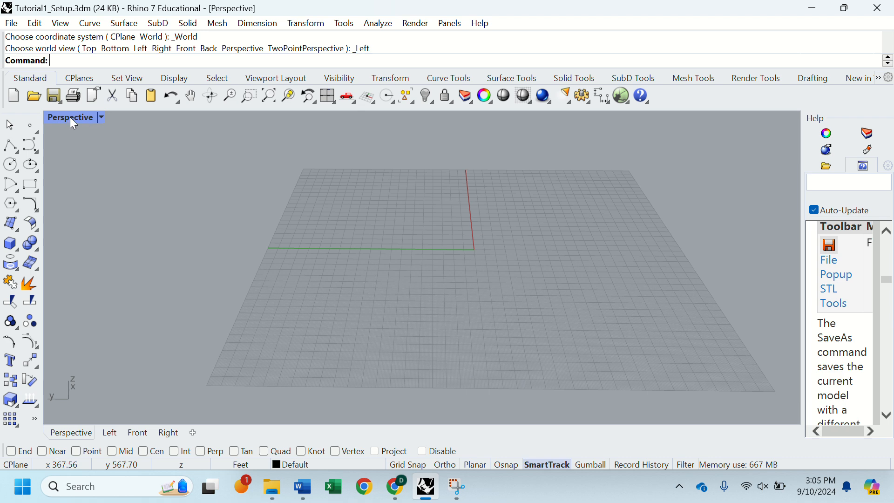
pyautogui.doubleClick(69, 117)
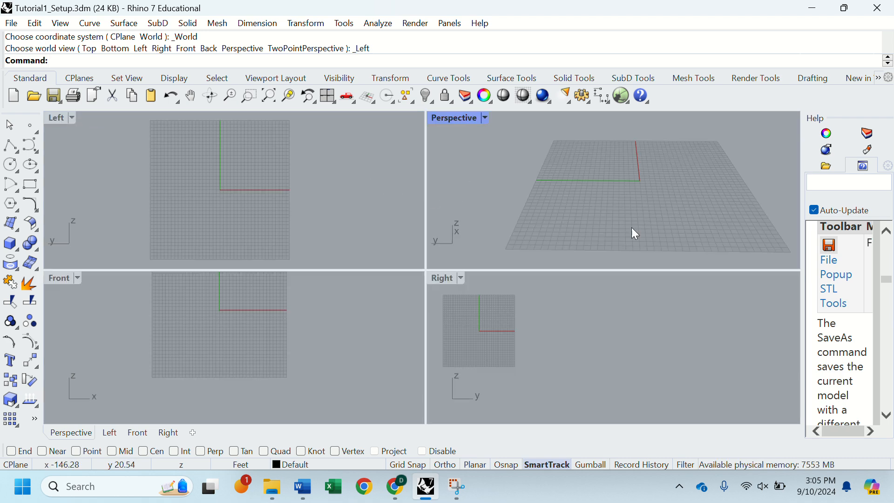
# Show the layer list and widen it and its name column so the full layer names fit.
pyautogui.click(867, 134)
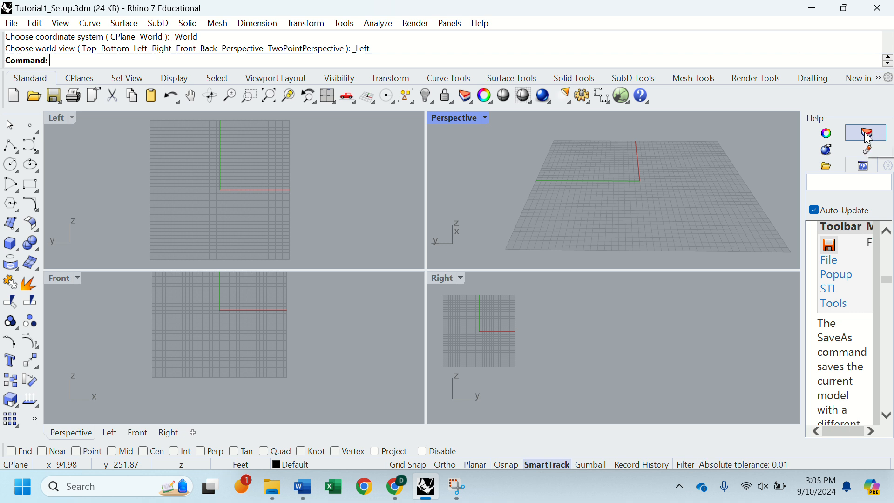
pyautogui.moveTo(802, 177); pyautogui.dragTo(765, 176)
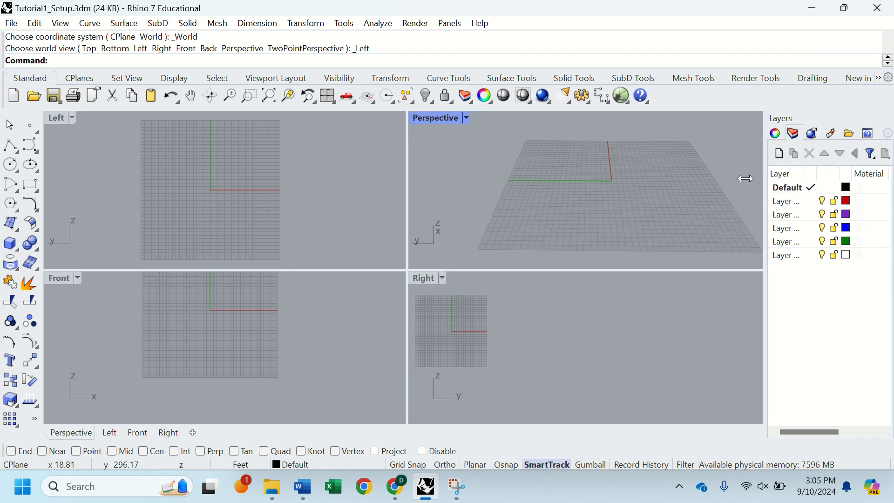
pyautogui.moveTo(745, 179); pyautogui.dragTo(746, 179)
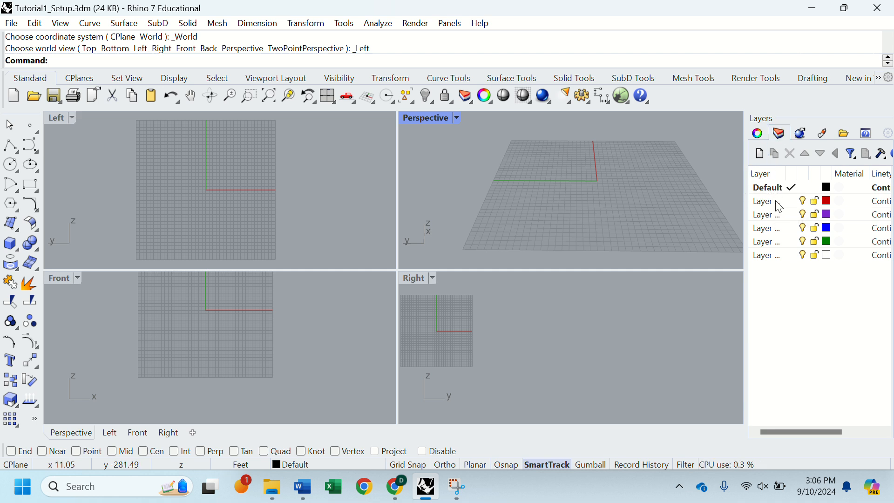
pyautogui.moveTo(784, 172); pyautogui.dragTo(793, 171)
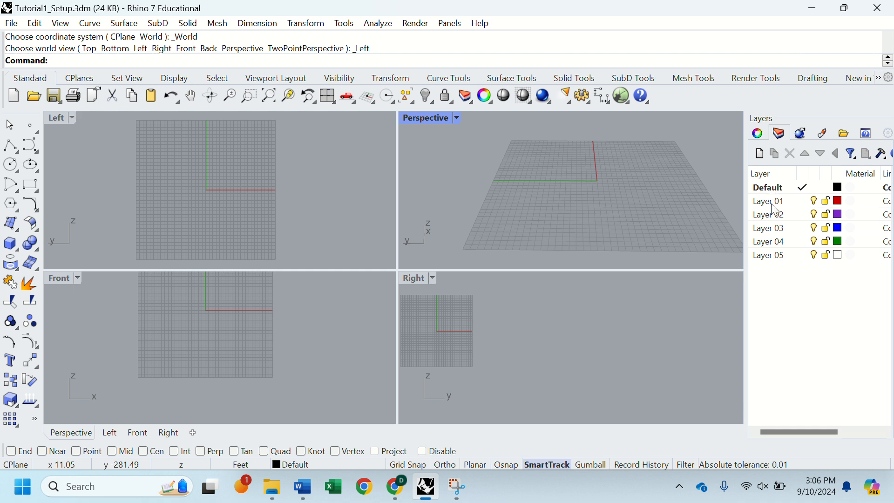
# Change the Default layer's color to a dark gold, hex #D6A402.
pyautogui.click(842, 193)
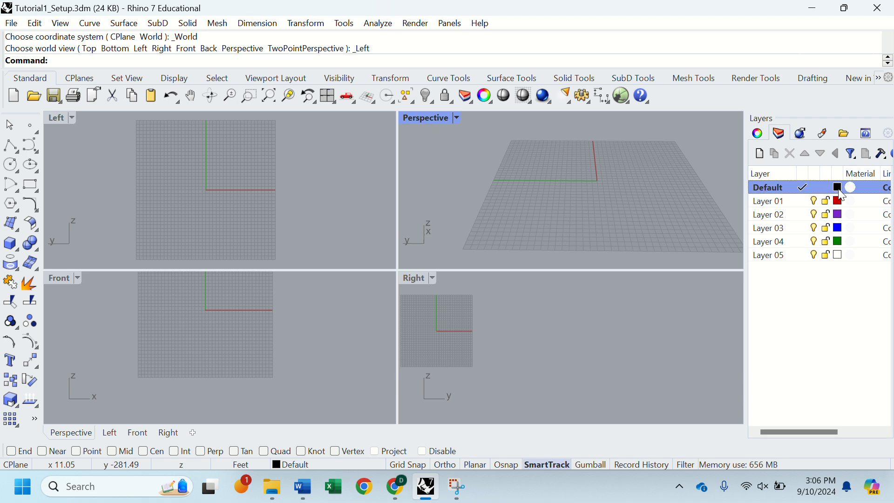
pyautogui.click(842, 191)
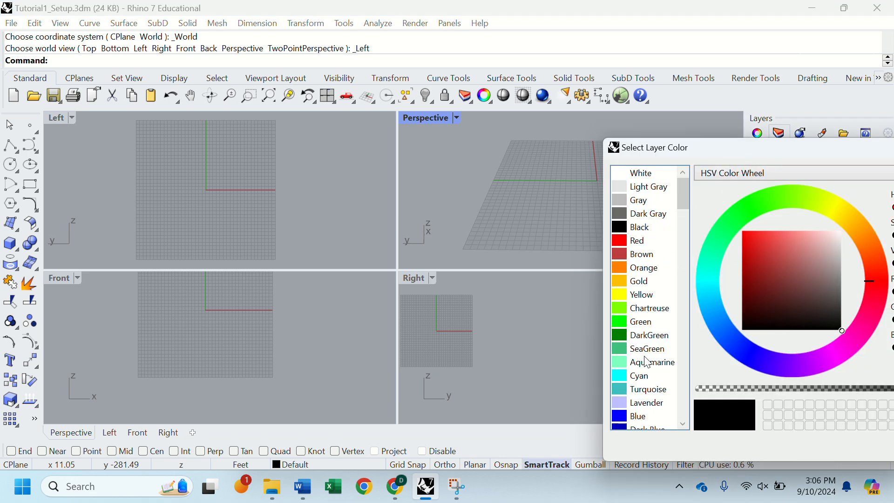
pyautogui.moveTo(767, 250); pyautogui.dragTo(725, 226)
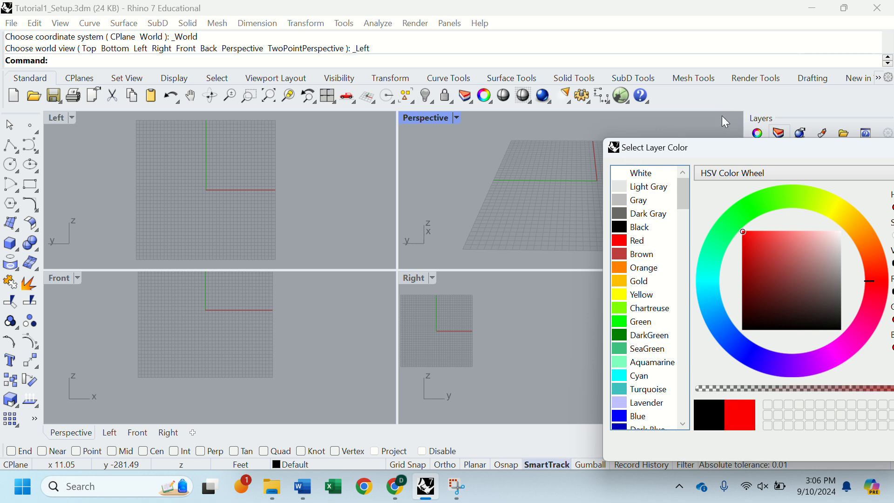
pyautogui.moveTo(751, 245)
pyautogui.mouseDown()
pyautogui.moveTo(811, 300)
pyautogui.moveTo(786, 271)
pyautogui.mouseUp()
pyautogui.moveTo(864, 264); pyautogui.dragTo(853, 217)
pyautogui.moveTo(786, 269)
pyautogui.mouseDown()
pyautogui.moveTo(756, 240)
pyautogui.moveTo(743, 248)
pyautogui.mouseUp()
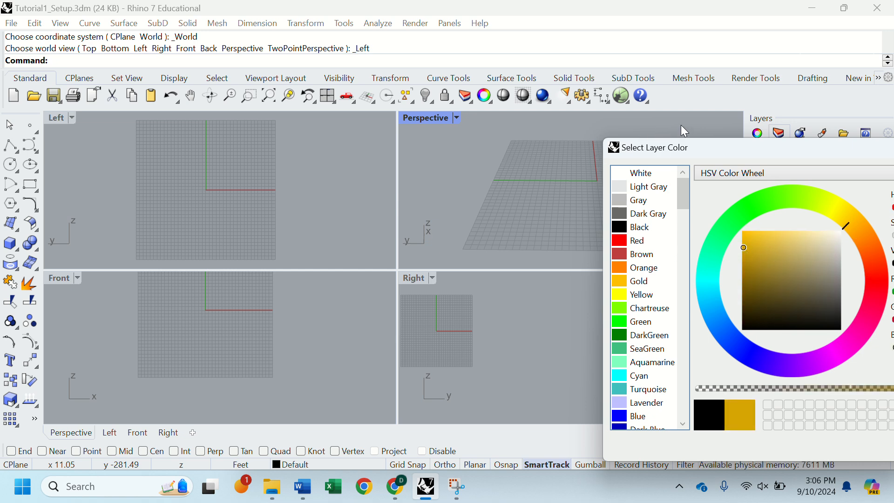
pyautogui.moveTo(743, 153); pyautogui.dragTo(534, 116)
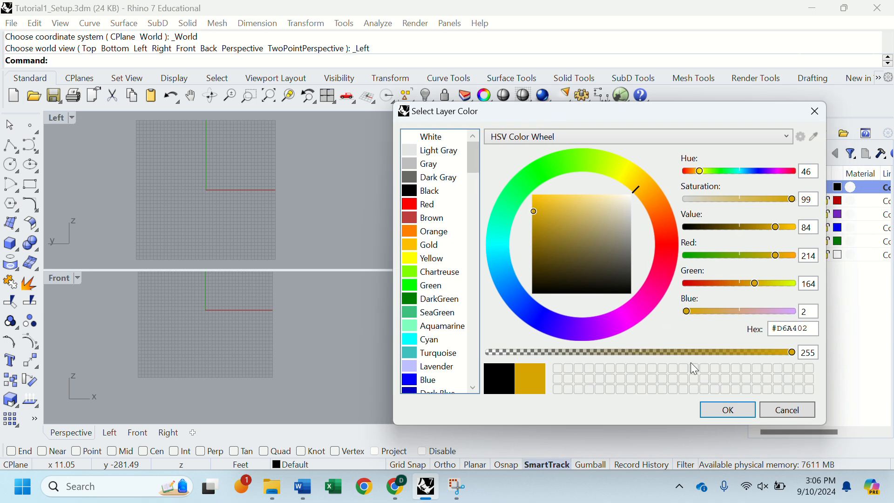
pyautogui.click(735, 412)
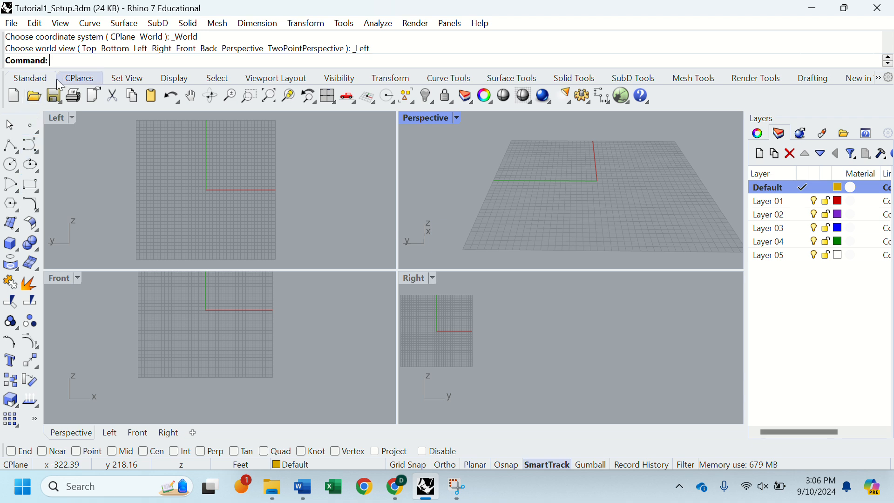
# Look through the tool sets from CPlanes to the new-features set, returning to the Standard set.
pyautogui.click(78, 81)
pyautogui.click(125, 78)
pyautogui.click(175, 79)
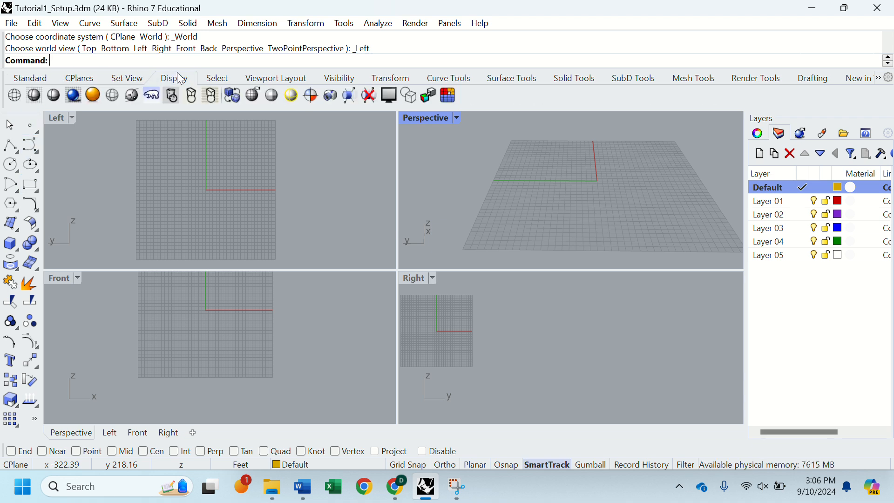
pyautogui.click(227, 82)
pyautogui.click(273, 80)
pyautogui.click(342, 79)
pyautogui.click(394, 79)
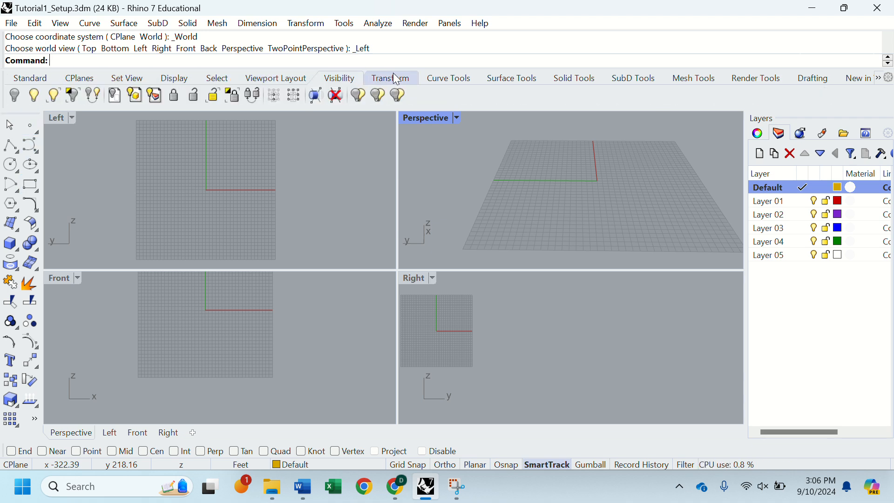
pyautogui.click(448, 81)
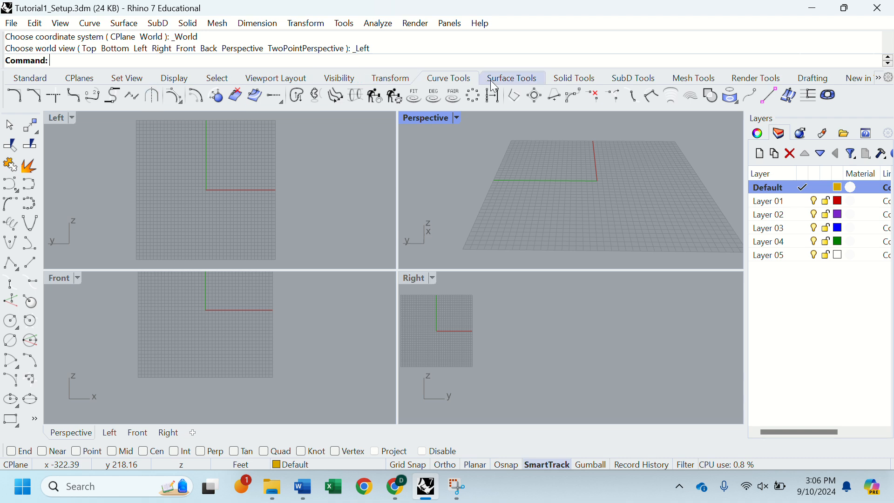
pyautogui.click(539, 80)
pyautogui.click(573, 79)
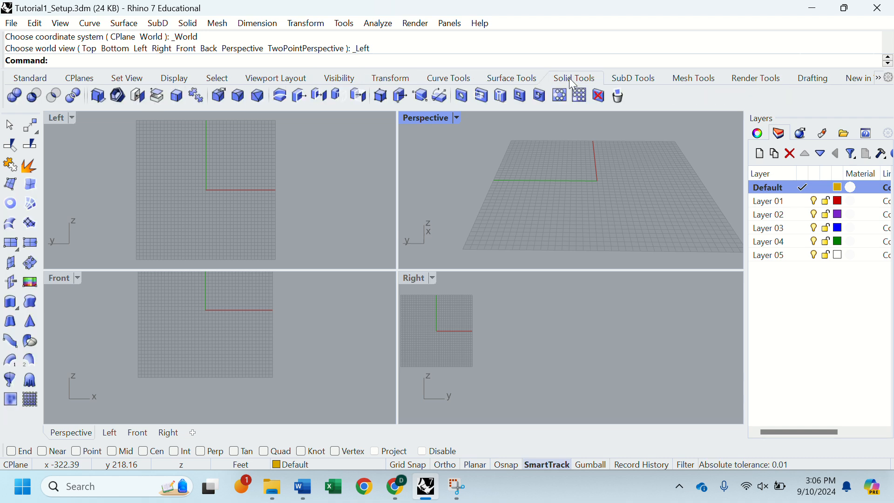
pyautogui.click(634, 79)
pyautogui.click(693, 80)
pyautogui.click(757, 79)
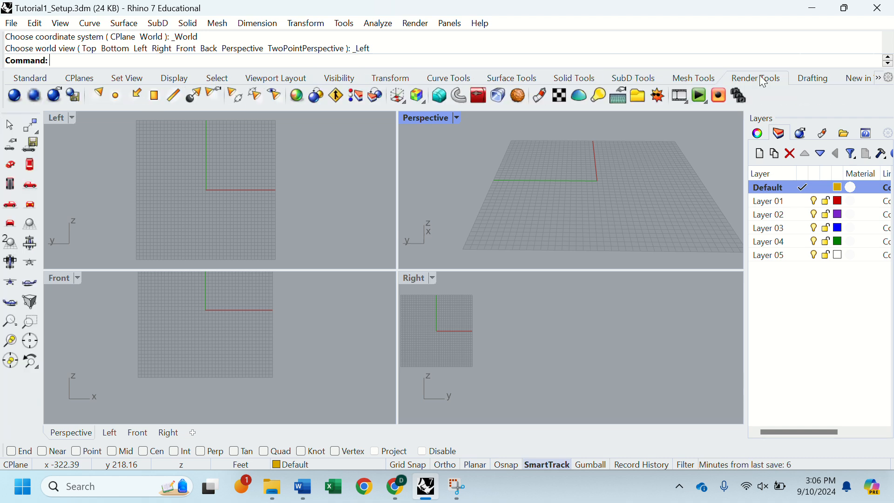
pyautogui.click(813, 79)
pyautogui.click(860, 85)
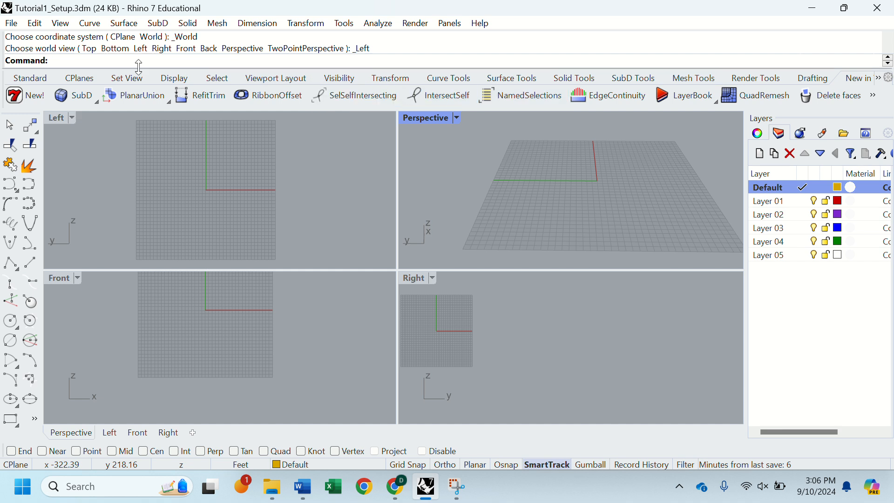
pyautogui.click(34, 82)
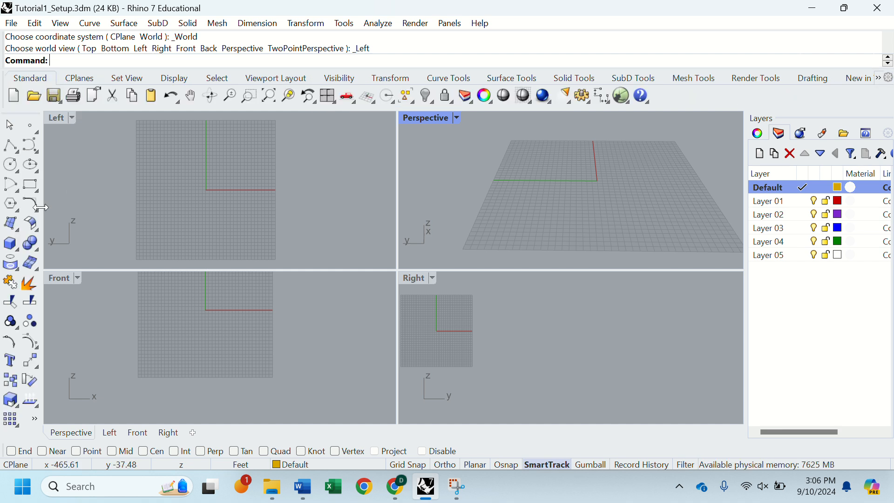
# Rename the Default layer as Box.
pyautogui.click(772, 188)
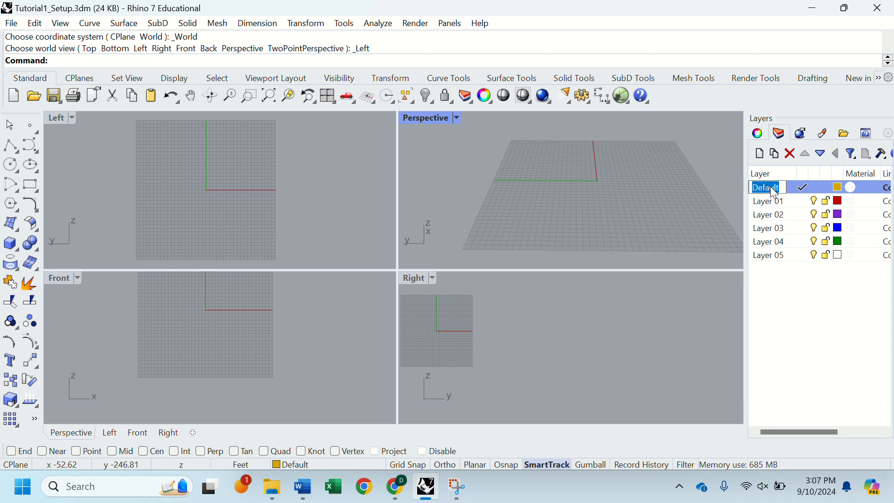
pyautogui.write('Box')
pyautogui.press('Return')
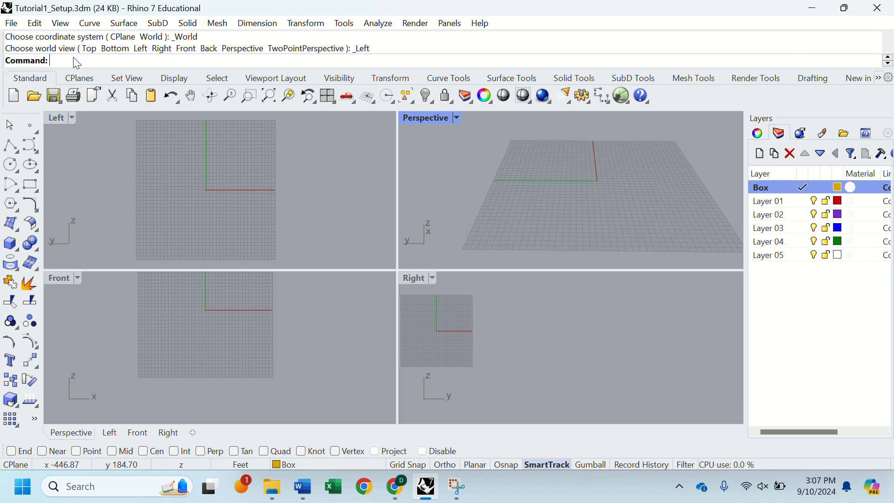
# Draw a roughly cubic box freehand in the Perspective viewport, with its base near the far end of the green axis.
pyautogui.click(10, 246)
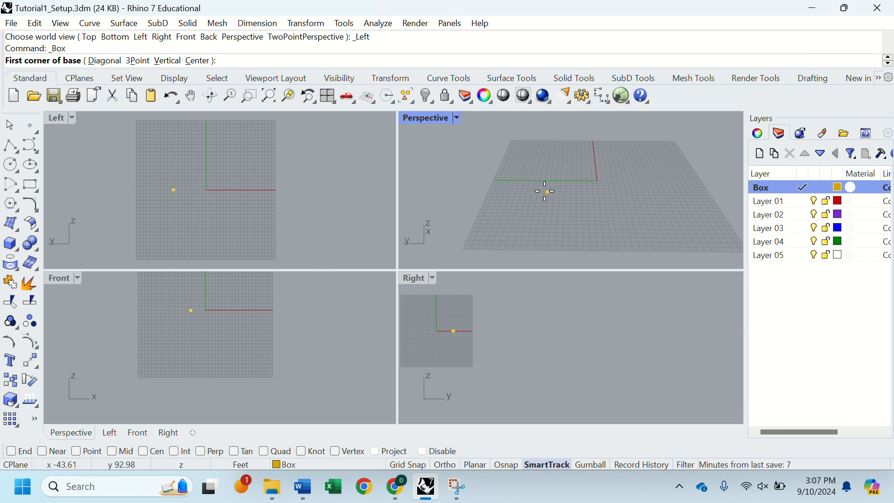
pyautogui.click(500, 199)
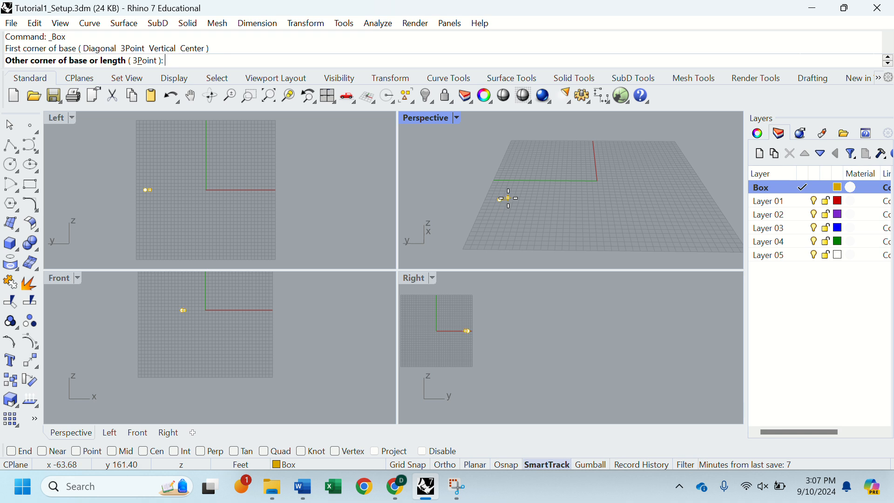
pyautogui.click(548, 180)
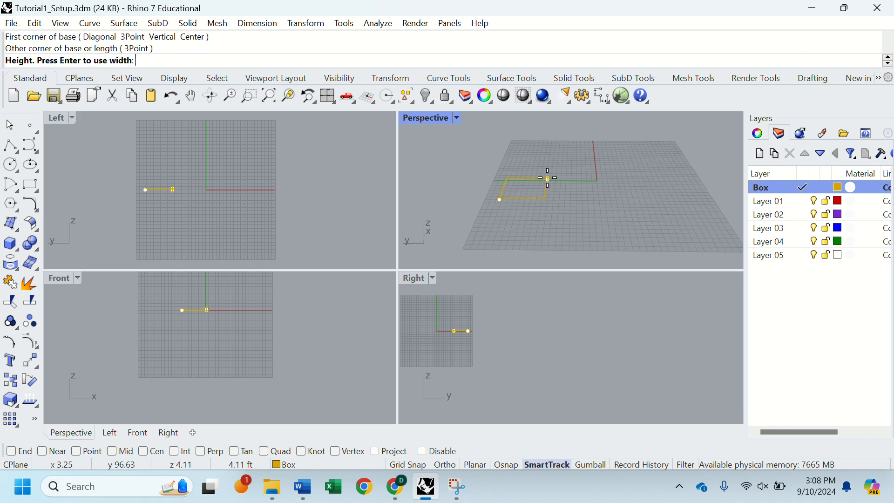
pyautogui.click(538, 149)
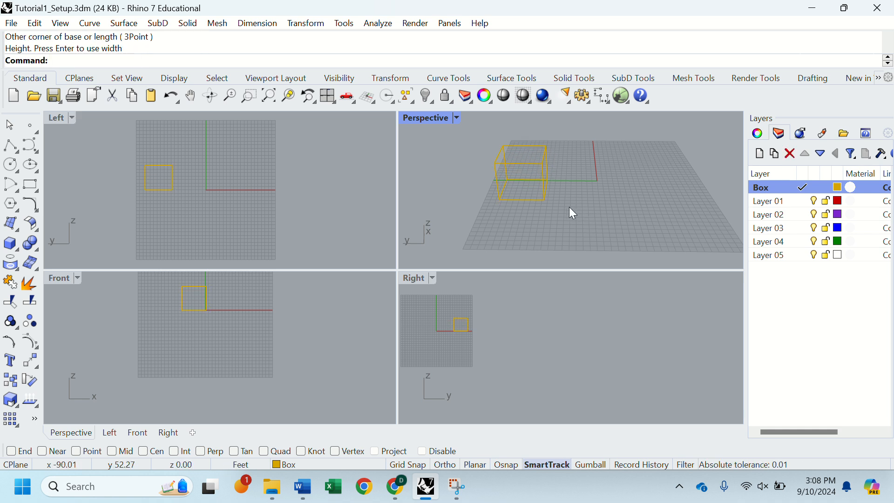
# Set the Perspective viewport's display mode to Shaded and view the box from several angles.
pyautogui.moveTo(573, 213); pyautogui.dragTo(473, 203, button='right')
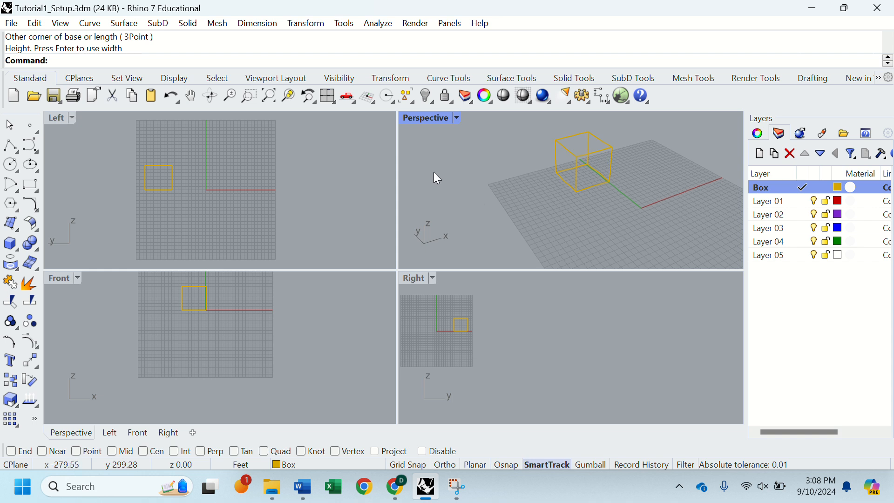
pyautogui.moveTo(434, 173); pyautogui.dragTo(536, 157, button='right')
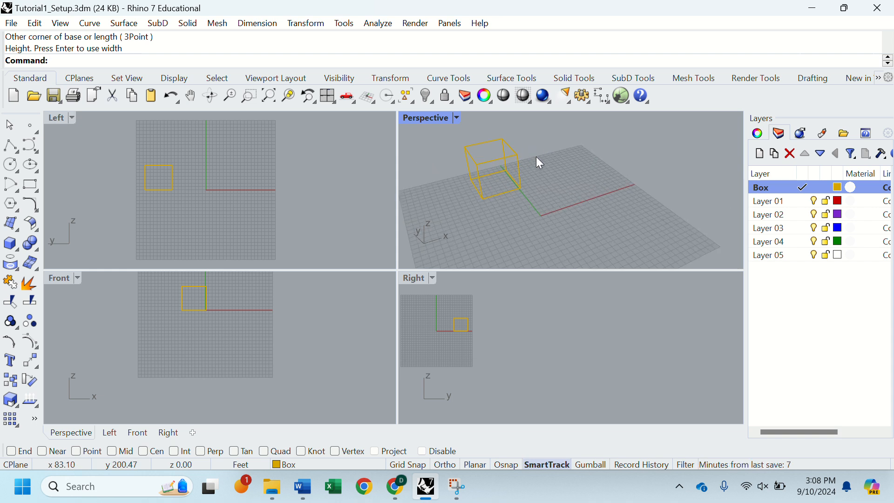
pyautogui.scroll(2, 535, 157)
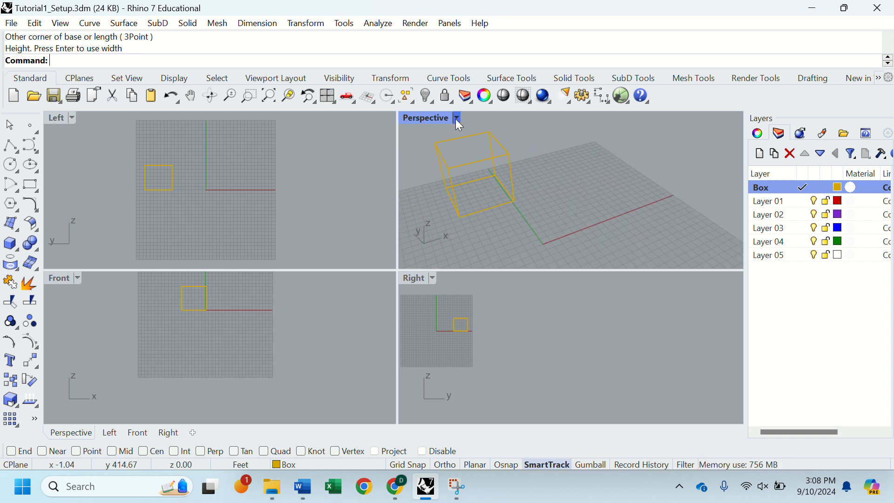
pyautogui.moveTo(466, 140); pyautogui.dragTo(558, 171, button='right')
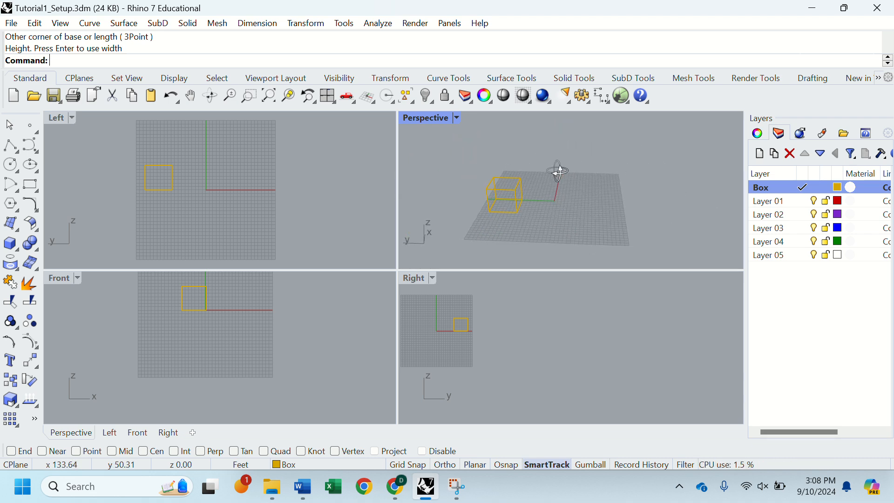
pyautogui.click(457, 118)
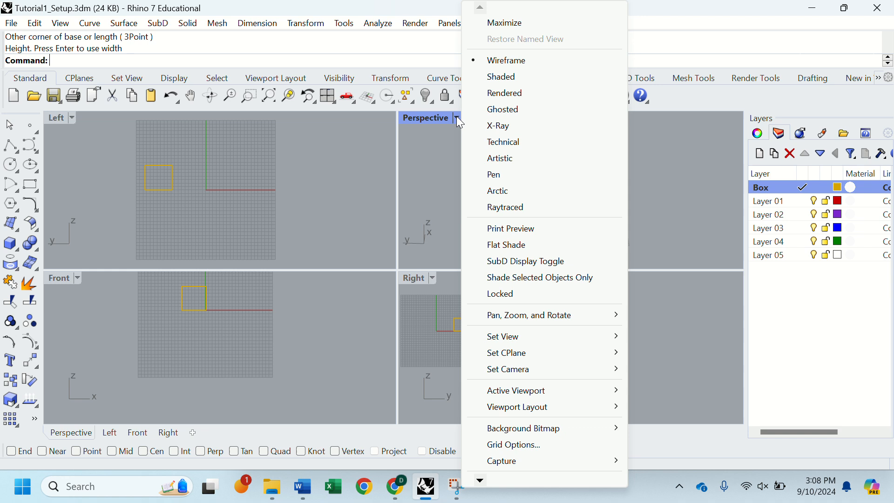
pyautogui.click(522, 75)
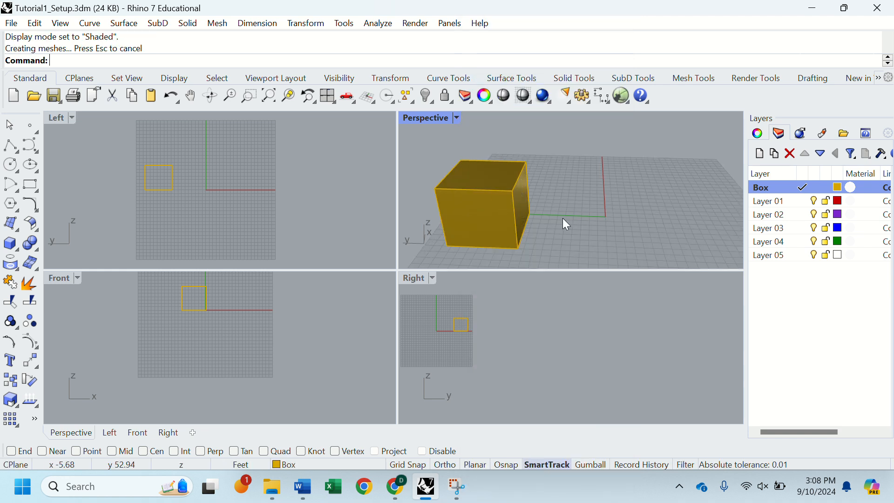
pyautogui.moveTo(565, 224); pyautogui.dragTo(515, 200, button='right')
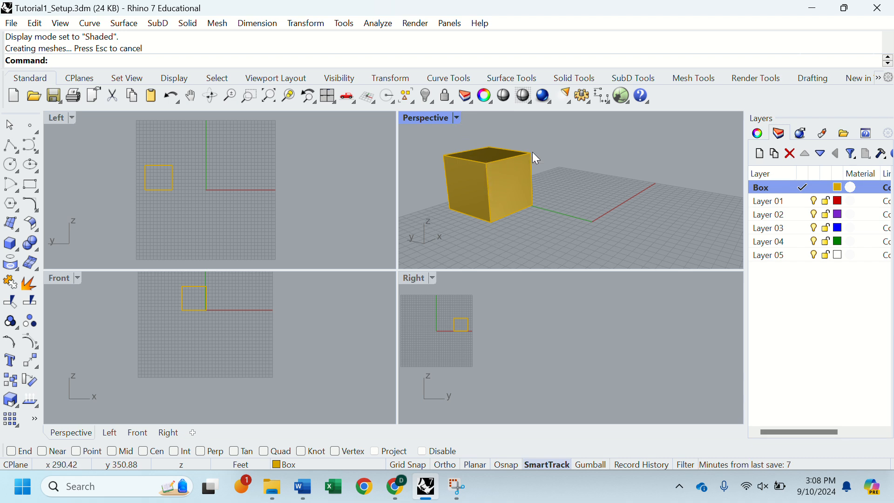
# Review the Perspective viewport's display modes, keep Shaded, and orbit to view the box from above.
pyautogui.click(457, 119)
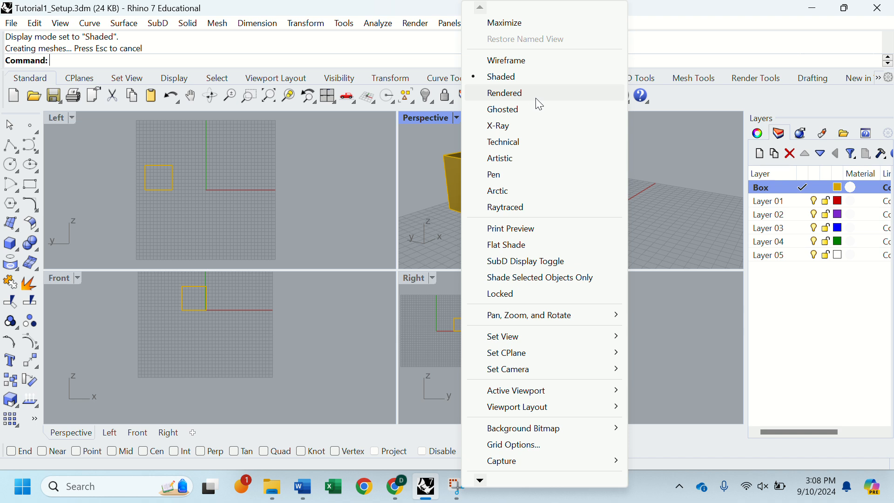
pyautogui.click(509, 83)
pyautogui.moveTo(579, 163); pyautogui.dragTo(524, 202, button='right')
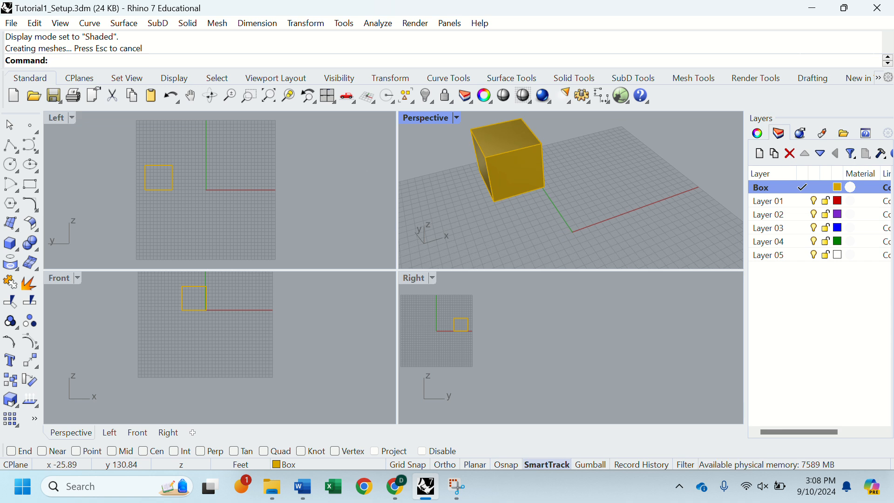
# Draw a box with its first base corner at 0,0,0 and a length, width and height of 4' each.
pyautogui.write('Box')
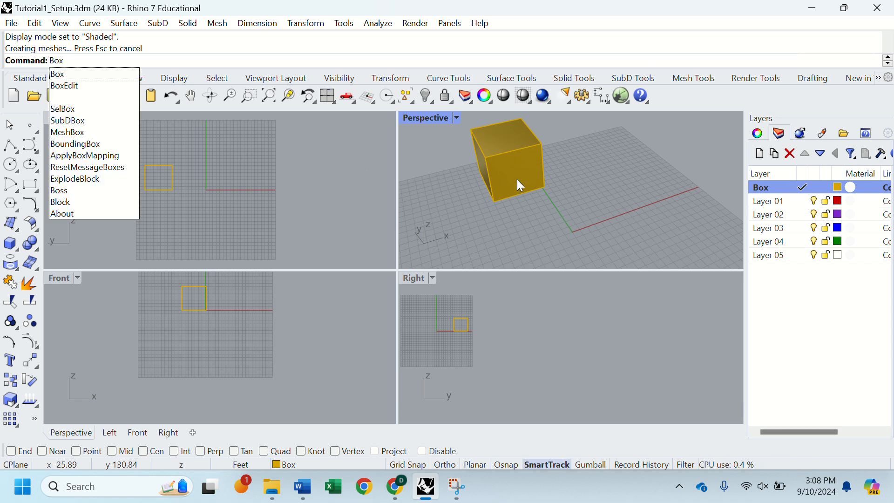
pyautogui.press('Return')
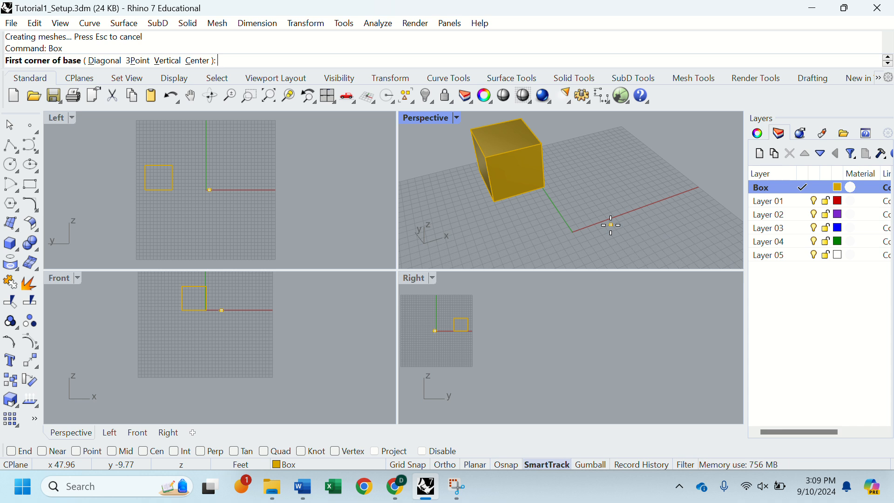
pyautogui.write('0,0,0')
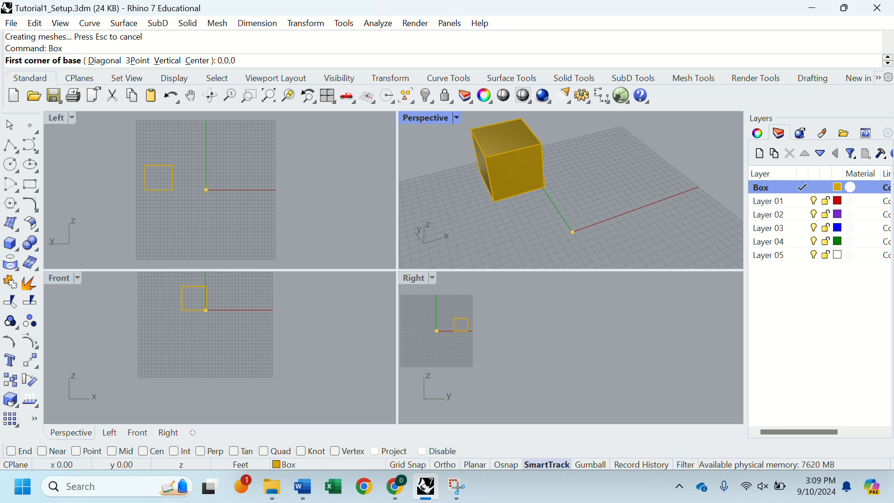
pyautogui.press('Return')
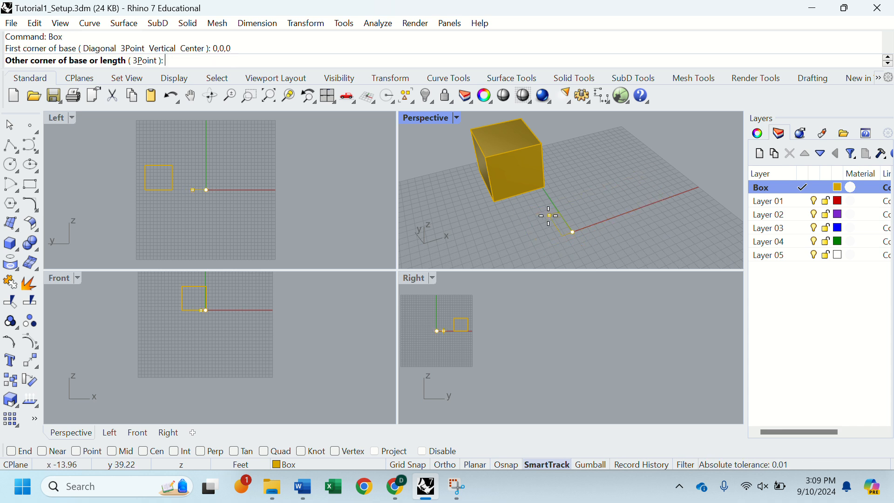
pyautogui.scroll(-2, 527, 212)
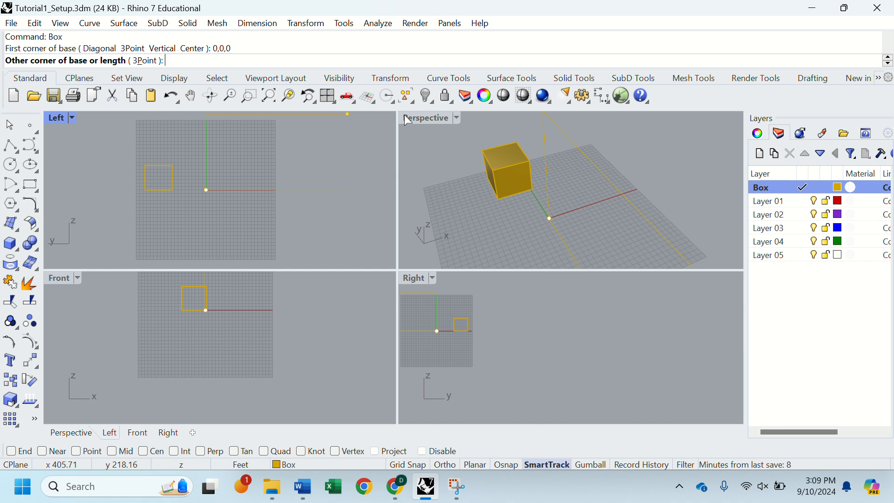
pyautogui.write('4')
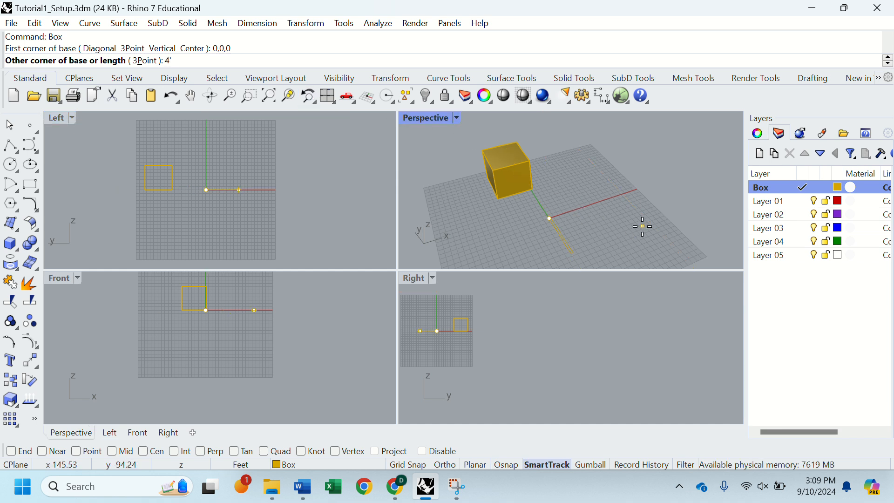
pyautogui.press('Return')
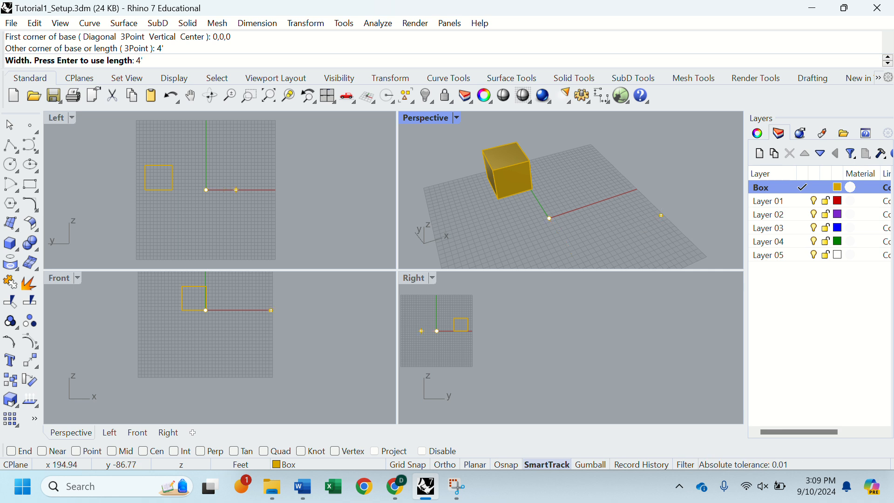
pyautogui.press('Return')
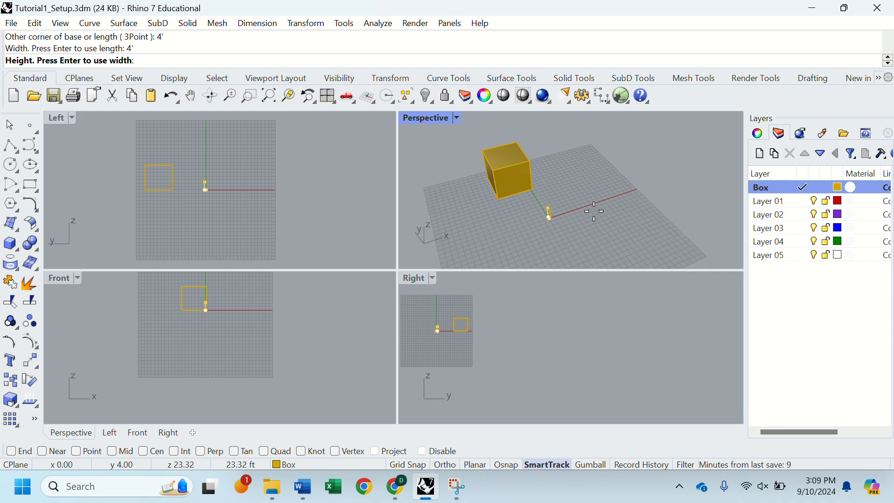
pyautogui.write("4'")
pyautogui.press('Return')
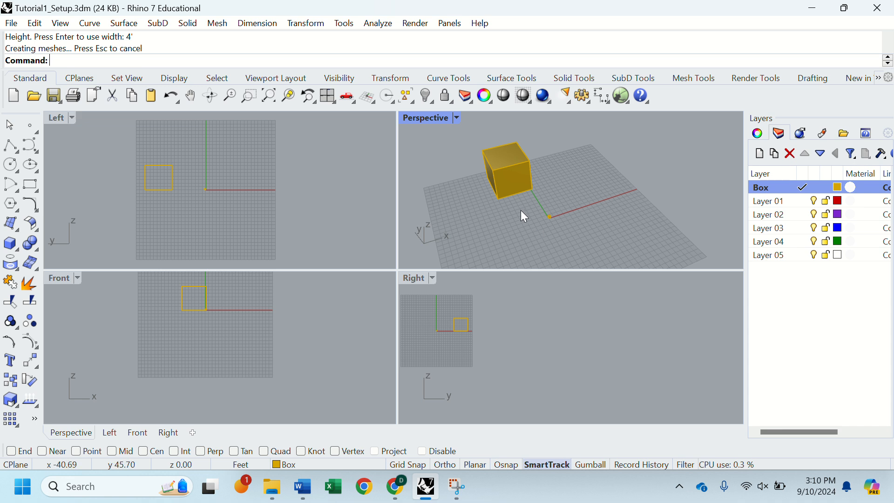
# Delete the large freehand box near the far end of the green axis.
pyautogui.click(510, 182)
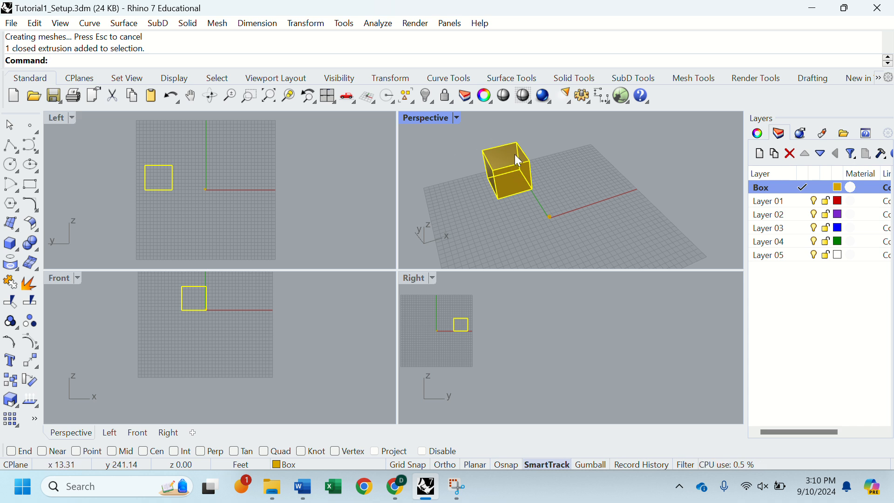
pyautogui.press('Delete')
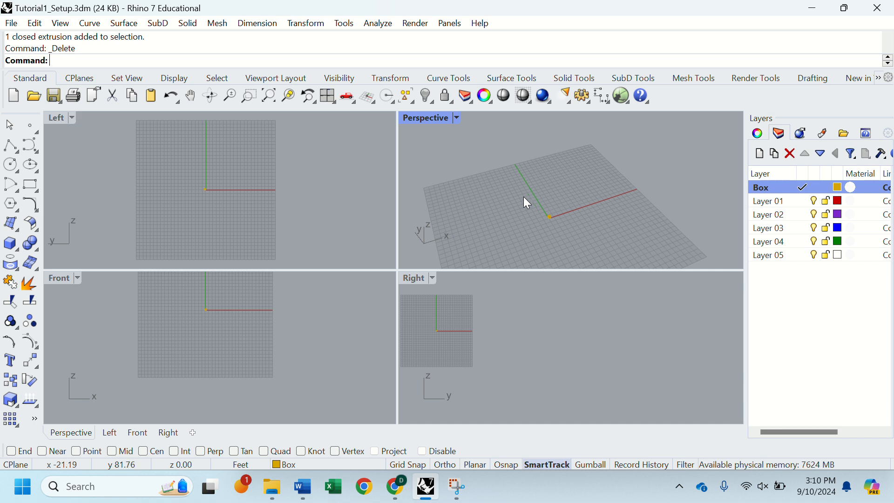
# Select the small box at the origin and zoom the Perspective viewport to the selection.
pyautogui.moveTo(526, 199); pyautogui.dragTo(579, 234)
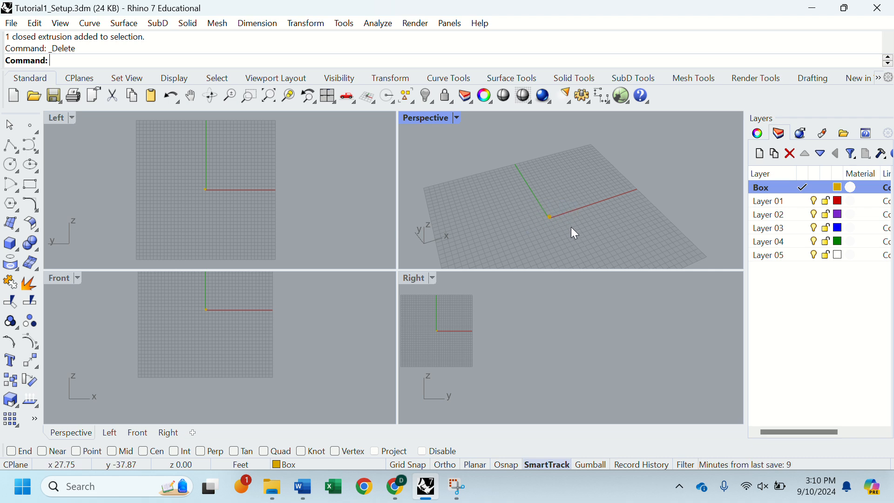
pyautogui.moveTo(575, 233); pyautogui.dragTo(566, 192, button='right')
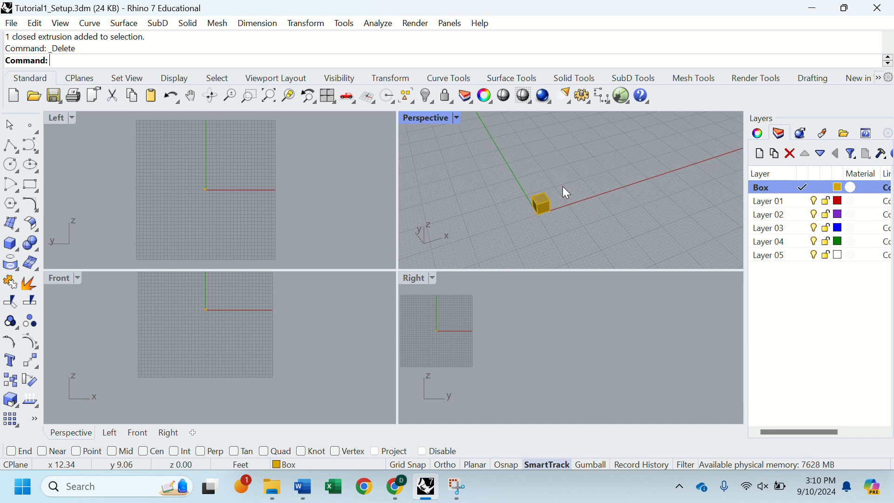
pyautogui.scroll(-4, 564, 188)
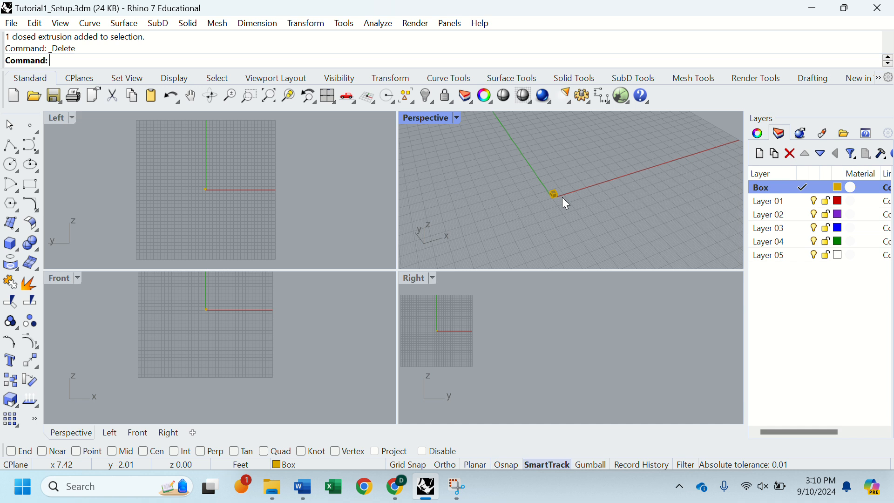
pyautogui.moveTo(506, 160); pyautogui.dragTo(612, 226)
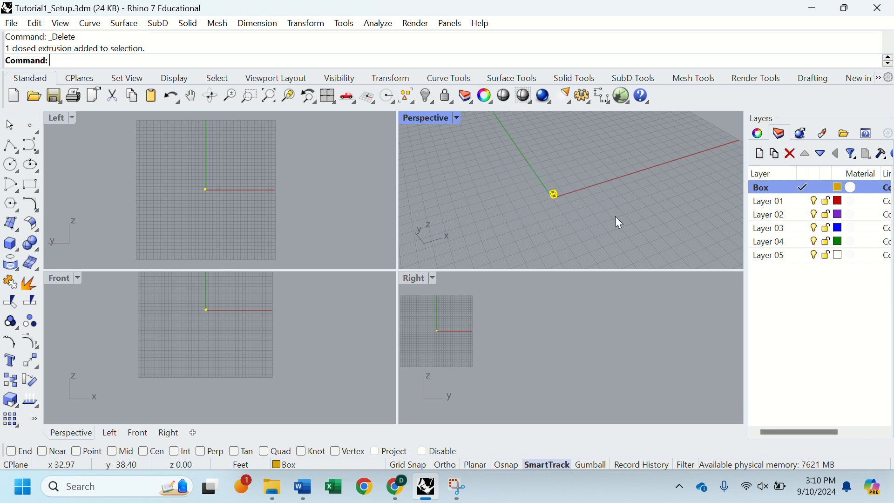
pyautogui.write('ZS')
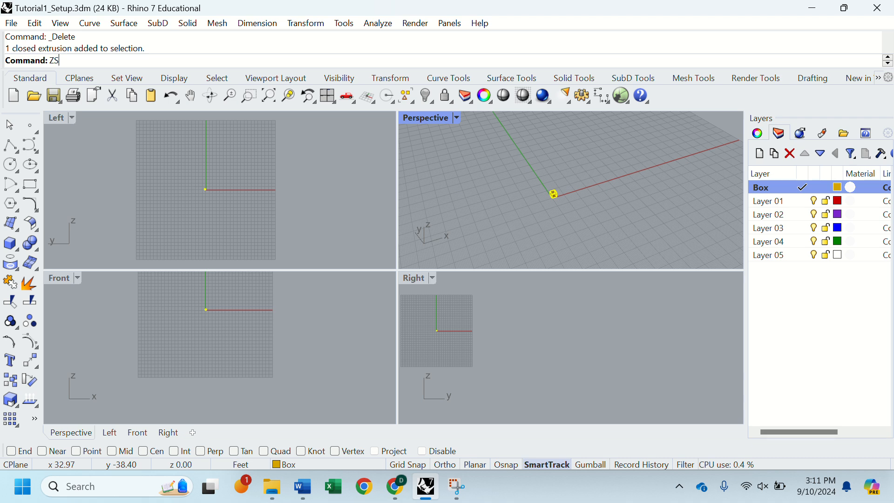
pyautogui.press('Return')
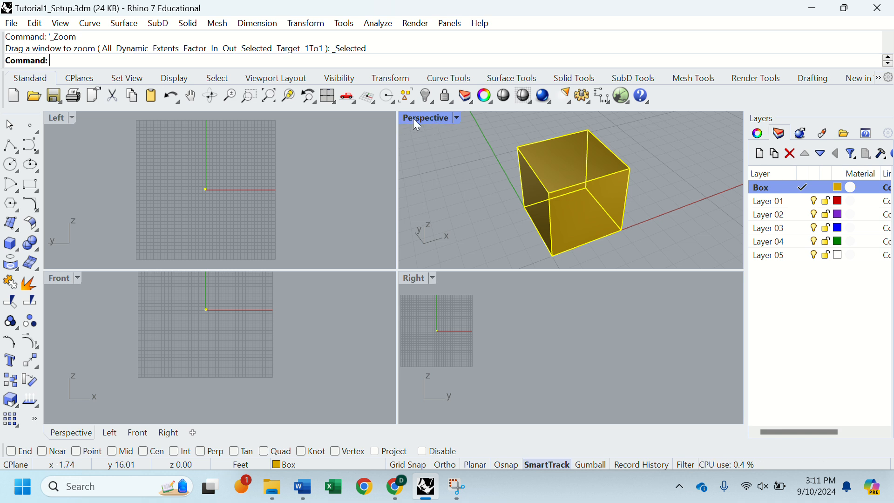
# Zoom the Left viewport to the selected box and set its display mode to Shaded.
pyautogui.click(54, 120)
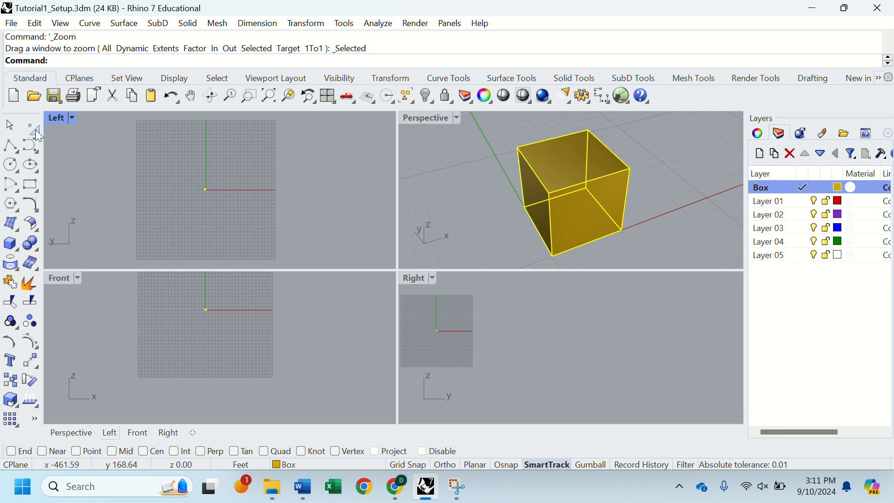
pyautogui.moveTo(192, 180); pyautogui.dragTo(244, 215)
pyautogui.click(198, 179)
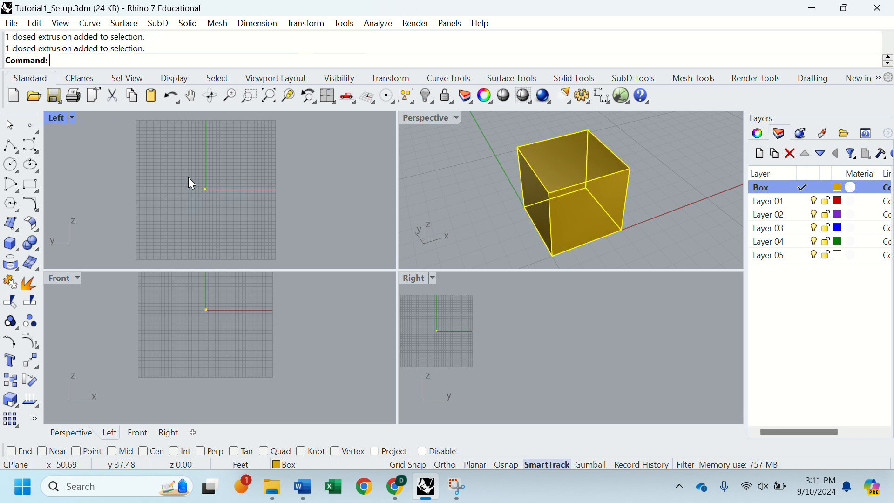
pyautogui.write('zs')
pyautogui.press('Return')
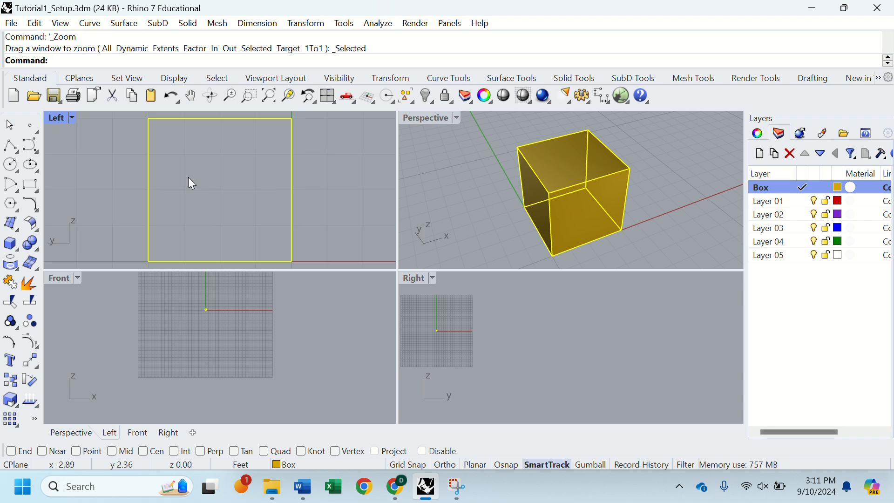
pyautogui.click(116, 154)
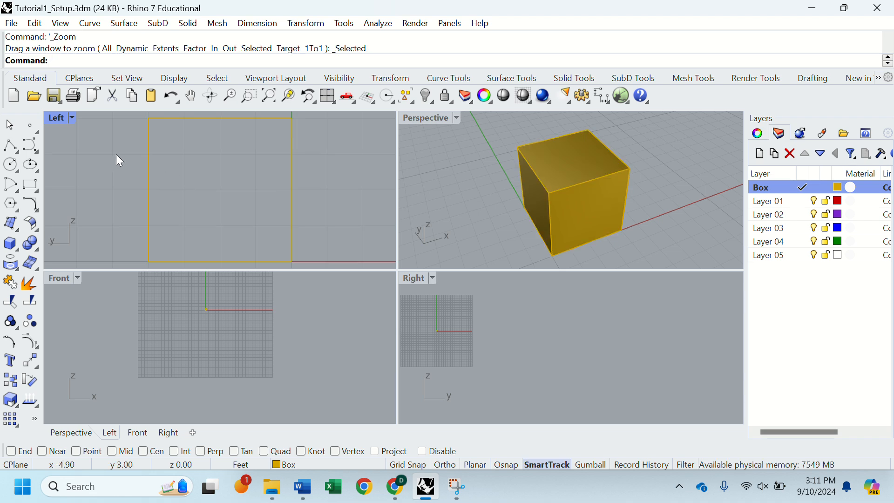
pyautogui.click(149, 157)
pyautogui.click(73, 119)
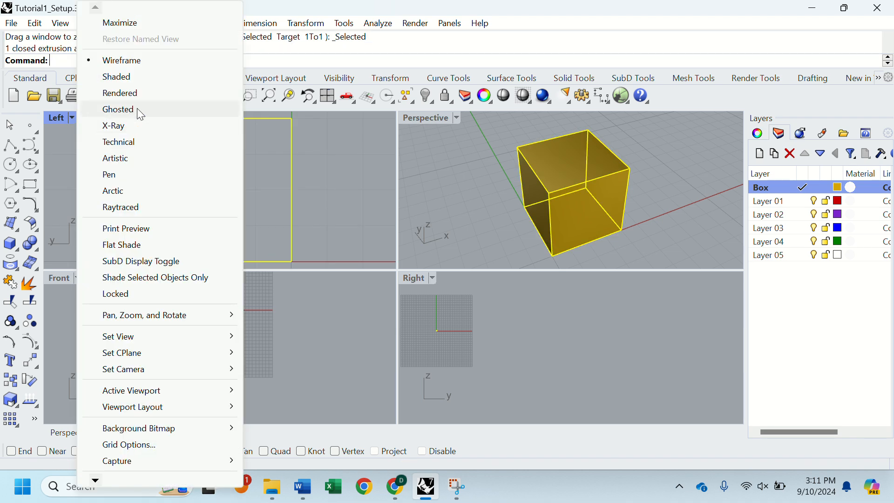
pyautogui.click(145, 77)
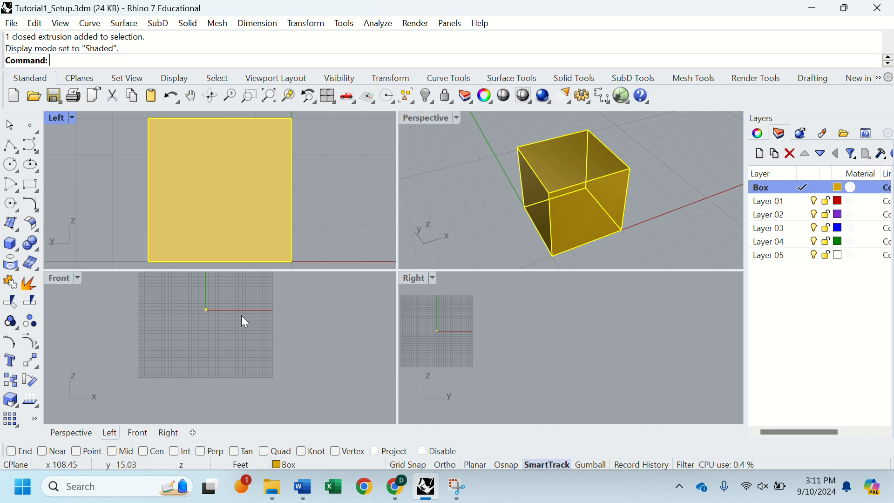
# Zoom the Front viewport to the selected box and set its display mode to Shaded.
pyautogui.moveTo(187, 282); pyautogui.dragTo(245, 334)
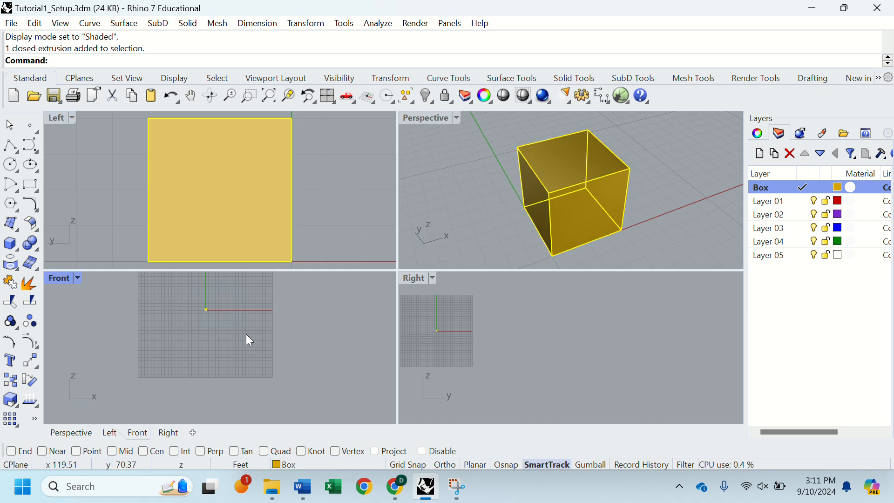
pyautogui.write('zs')
pyautogui.press('Return')
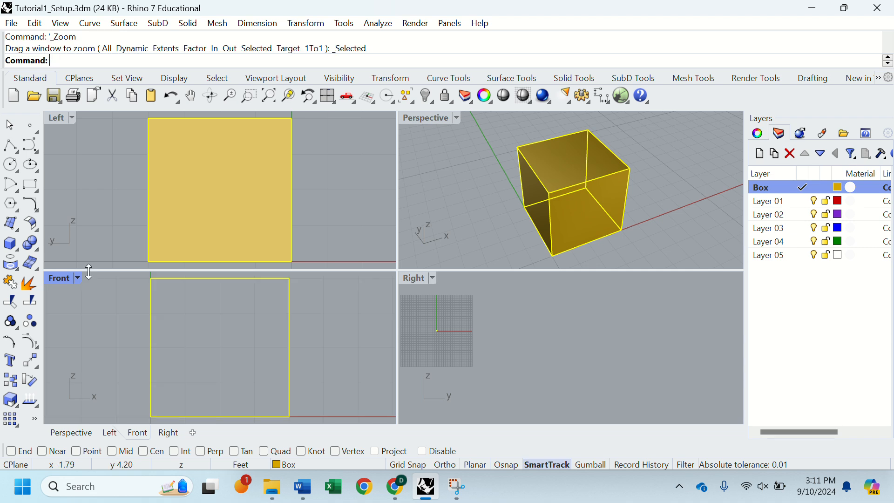
pyautogui.click(79, 278)
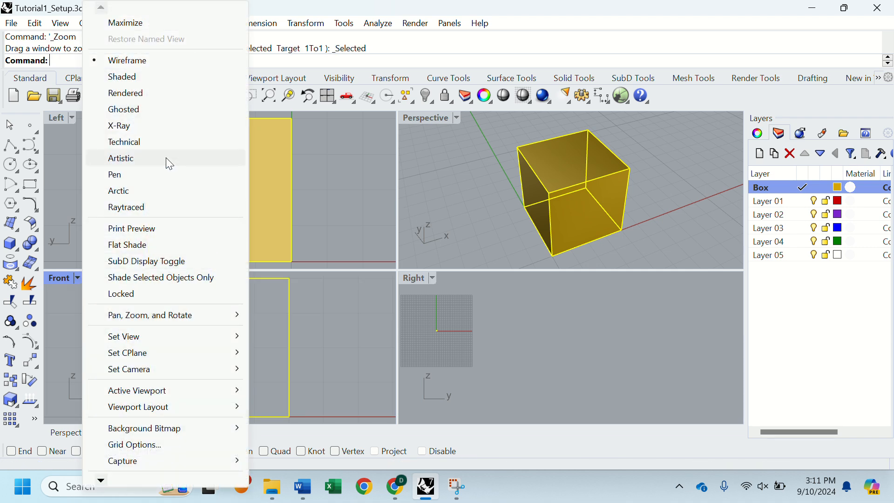
pyautogui.click(161, 79)
# Zoom the Right viewport to the selected box and set its display mode to Shaded.
pyautogui.moveTo(427, 319); pyautogui.dragTo(458, 343)
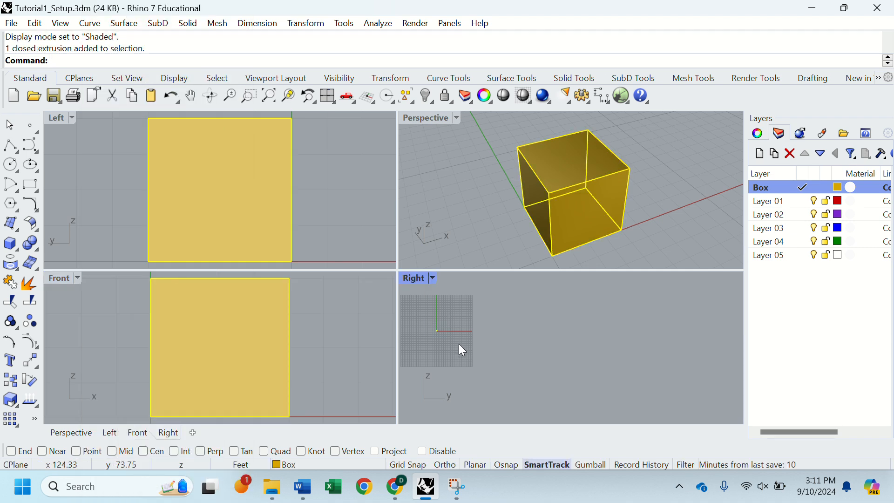
pyautogui.write('zs')
pyautogui.press('Return')
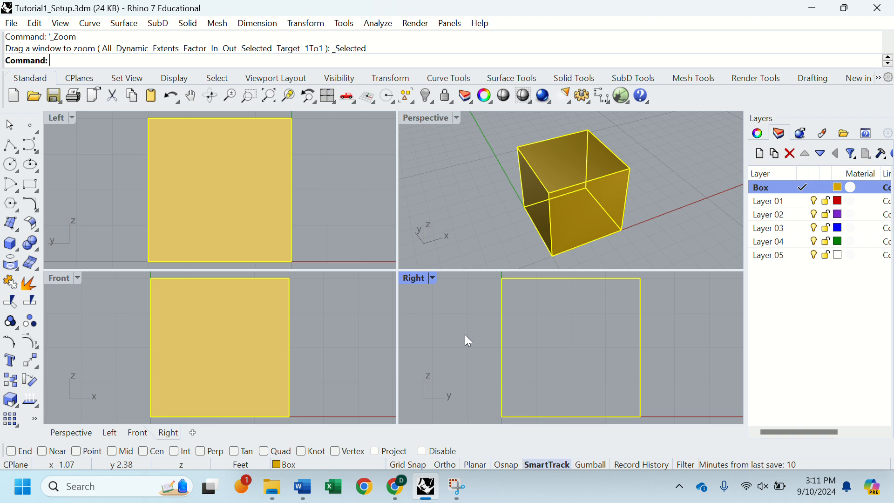
pyautogui.click(433, 279)
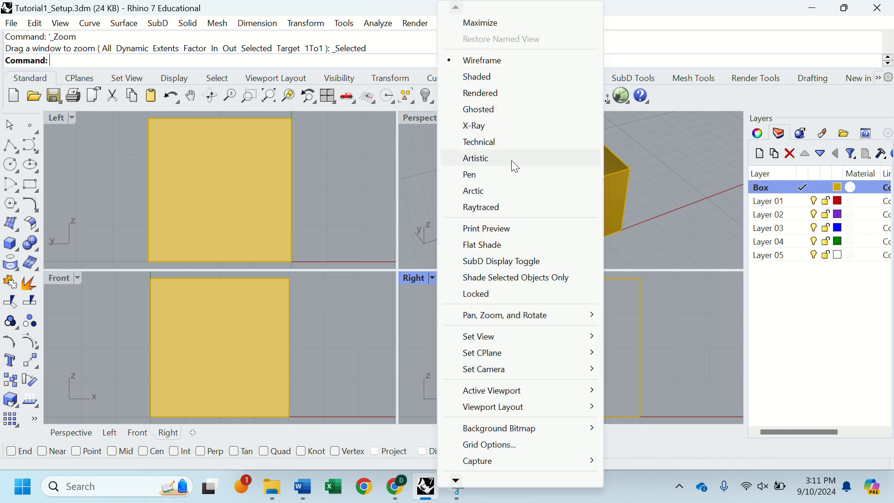
pyautogui.click(507, 77)
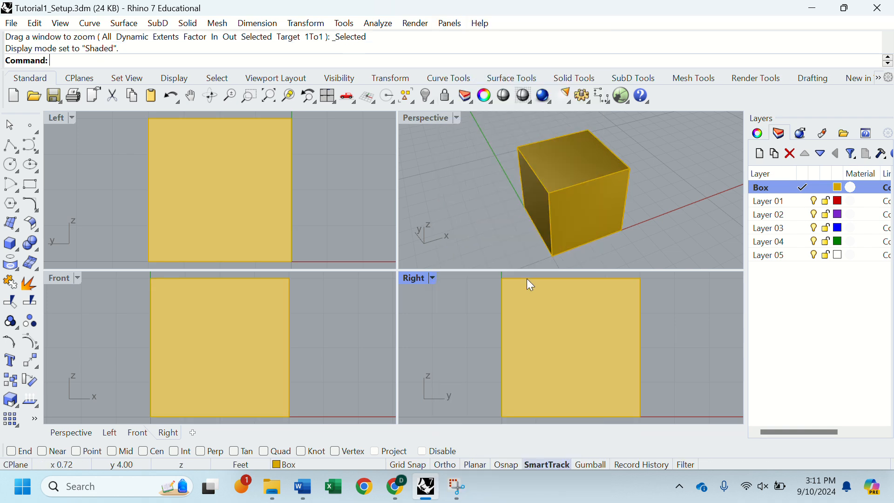
# Maximize the Perspective viewport and zoom far out from the box until the grid is out of sight.
pyautogui.doubleClick(430, 118)
pyautogui.scroll(-10, 318, 212)
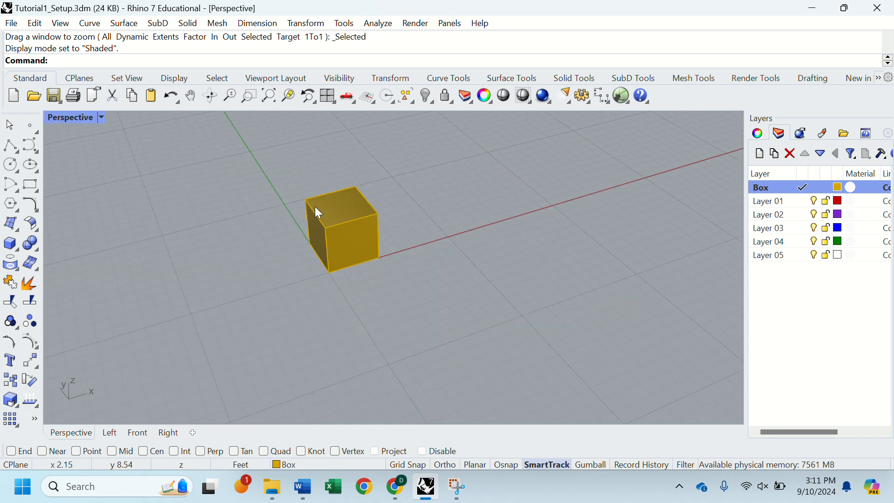
pyautogui.scroll(-10, 348, 205)
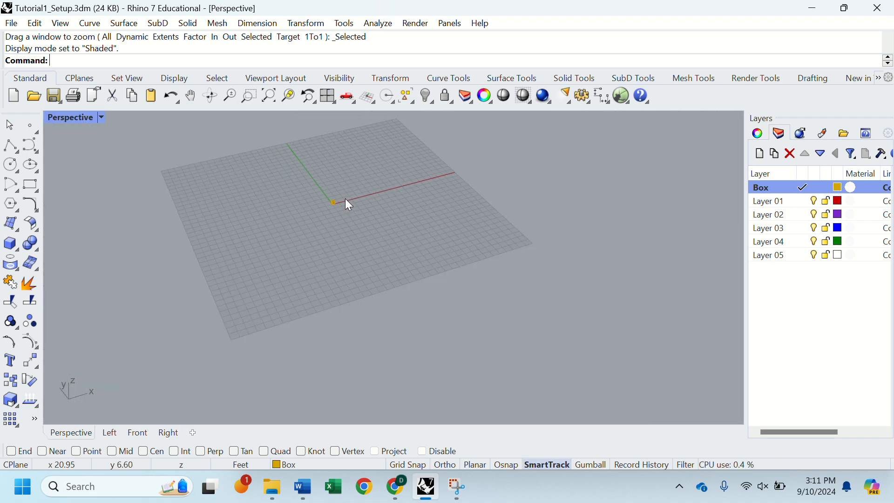
pyautogui.scroll(-5, 226, 191)
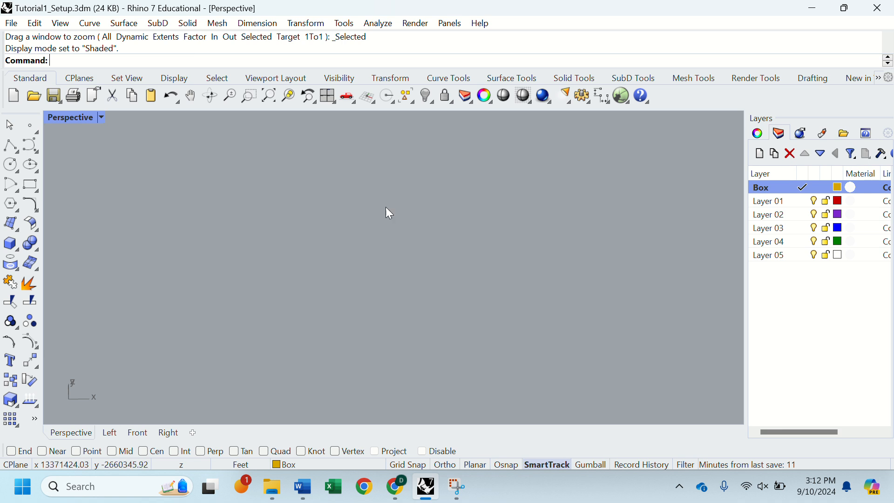
# Try to select the out-of-sight box in the Perspective viewport with a selection window around the distant area.
pyautogui.moveTo(283, 163); pyautogui.dragTo(151, 260)
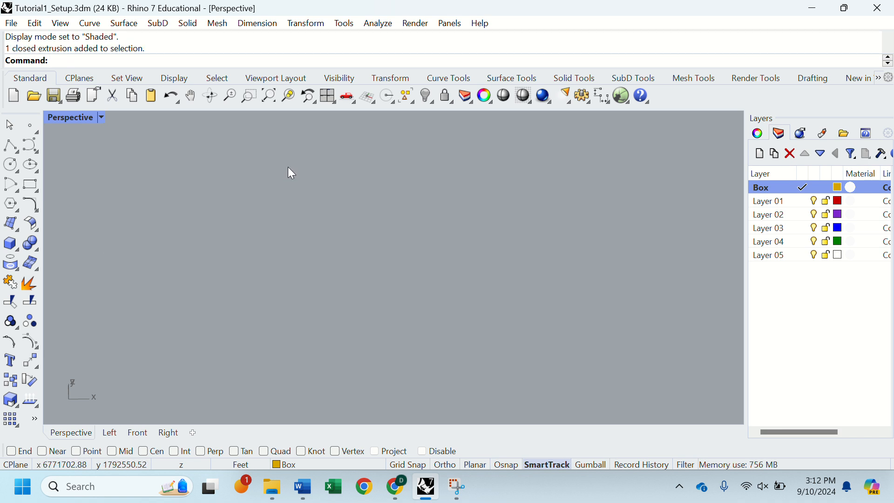
pyautogui.moveTo(282, 167); pyautogui.dragTo(140, 292)
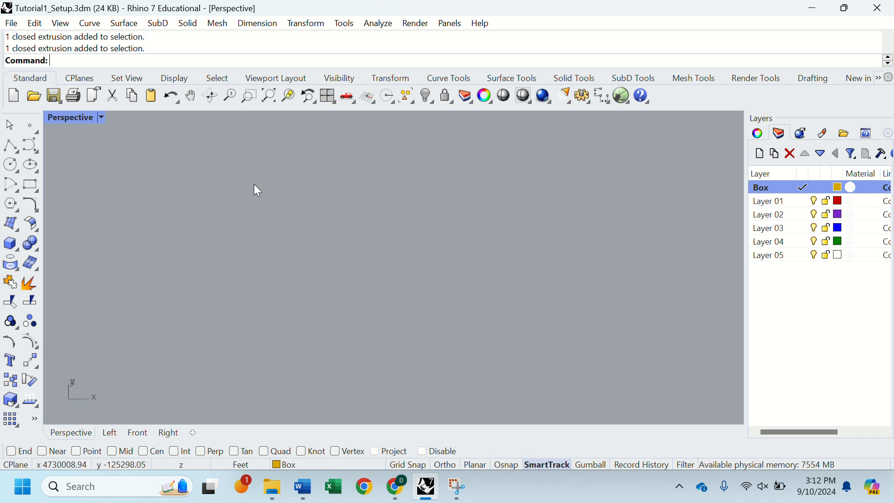
pyautogui.moveTo(249, 165); pyautogui.dragTo(121, 314)
pyautogui.moveTo(223, 166); pyautogui.dragTo(107, 298)
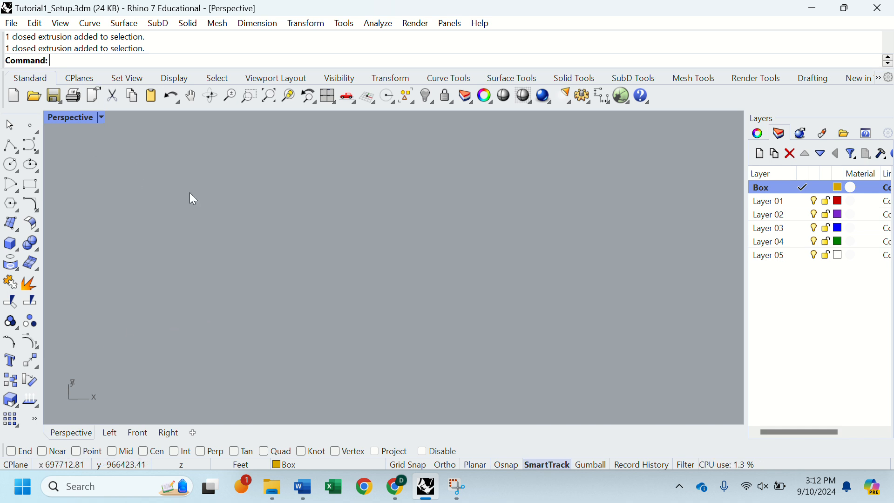
pyautogui.moveTo(235, 146); pyautogui.dragTo(52, 359)
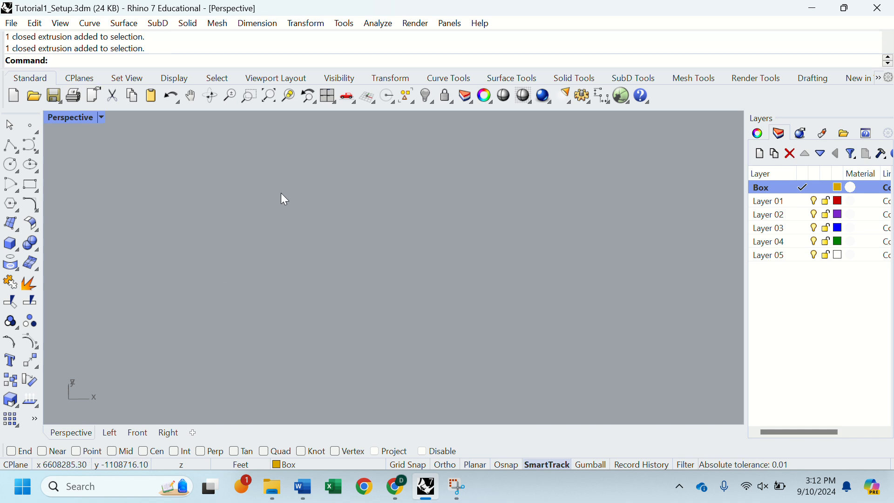
pyautogui.moveTo(303, 153); pyautogui.dragTo(57, 336)
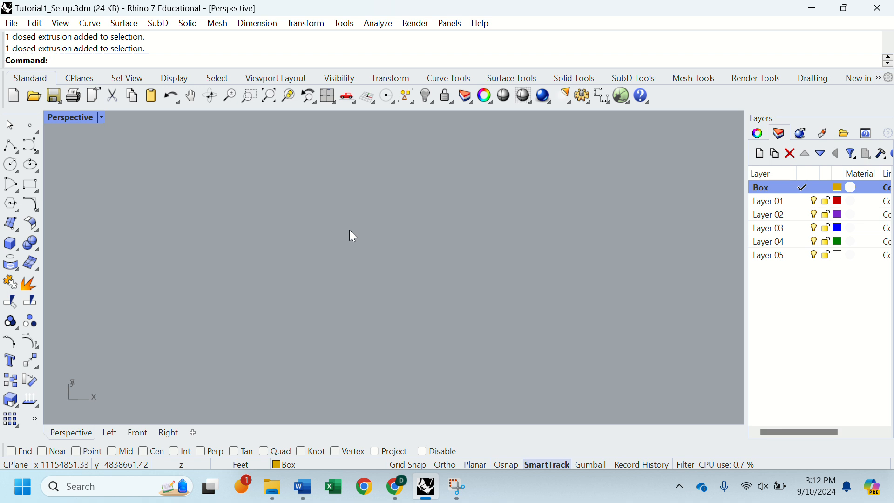
# Select every object with the SelAll command and zoom the Perspective viewport to the selection with ZS.
pyautogui.hotkey('ctrl', 'a')
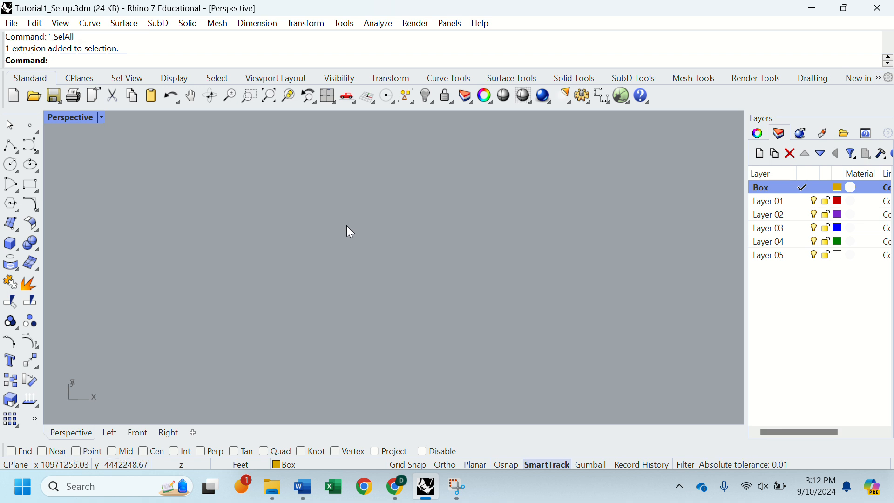
pyautogui.write('SelAll')
pyautogui.press('Return')
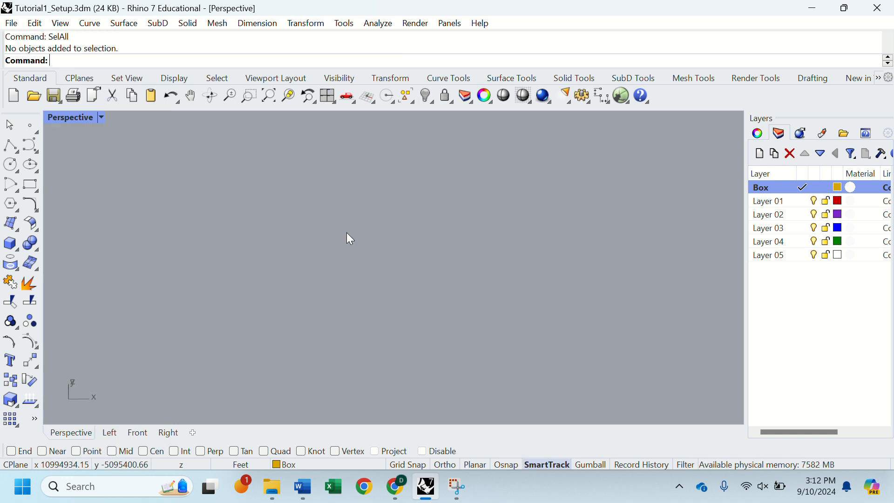
pyautogui.write('ZS')
pyautogui.press('Return')
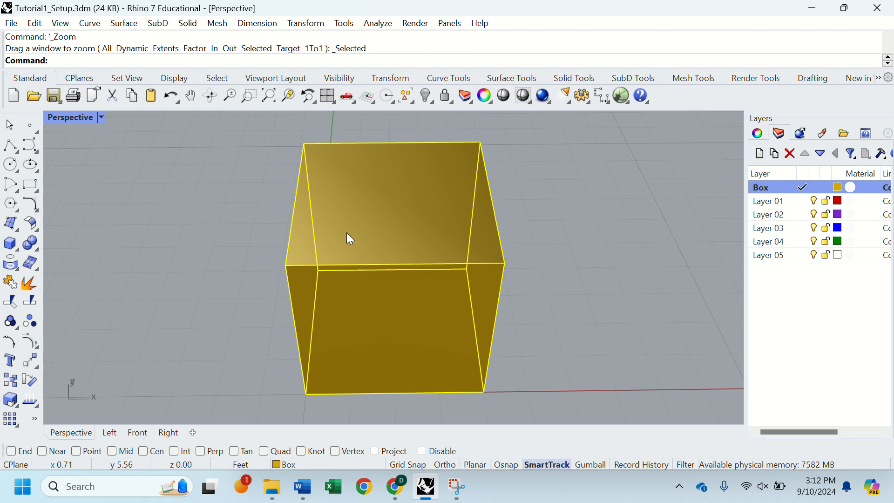
# Deselect the box, select everything again with SelAll and zoom the Perspective viewport to the selection with ZS.
pyautogui.moveTo(535, 213); pyautogui.dragTo(364, 218, button='right')
pyautogui.scroll(-6, 337, 218)
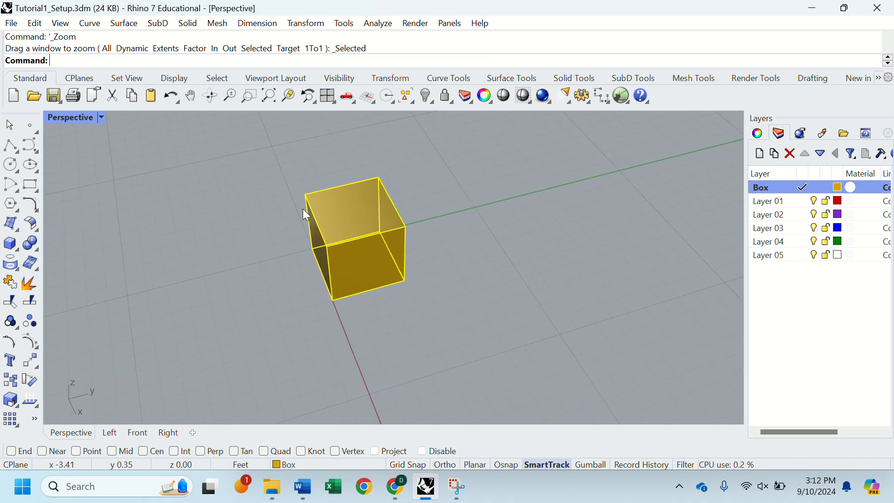
pyautogui.scroll(-4, 250, 223)
pyautogui.moveTo(250, 222); pyautogui.dragTo(279, 202, button='right')
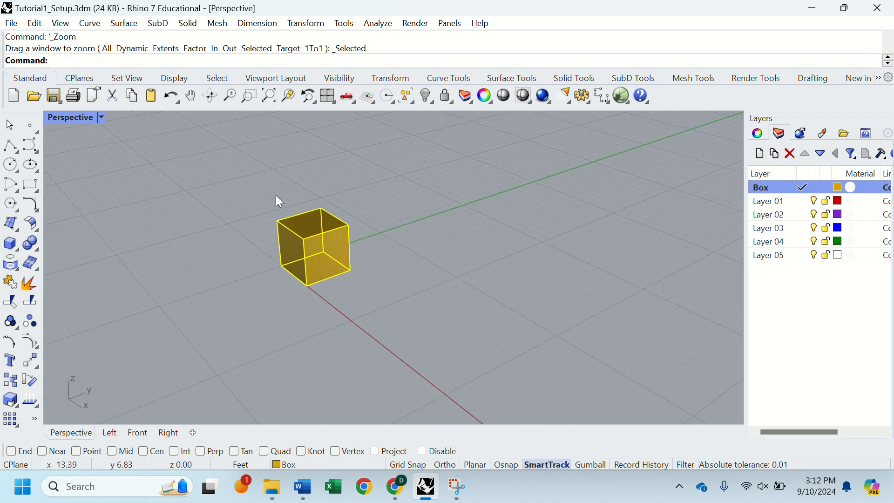
pyautogui.click(239, 215)
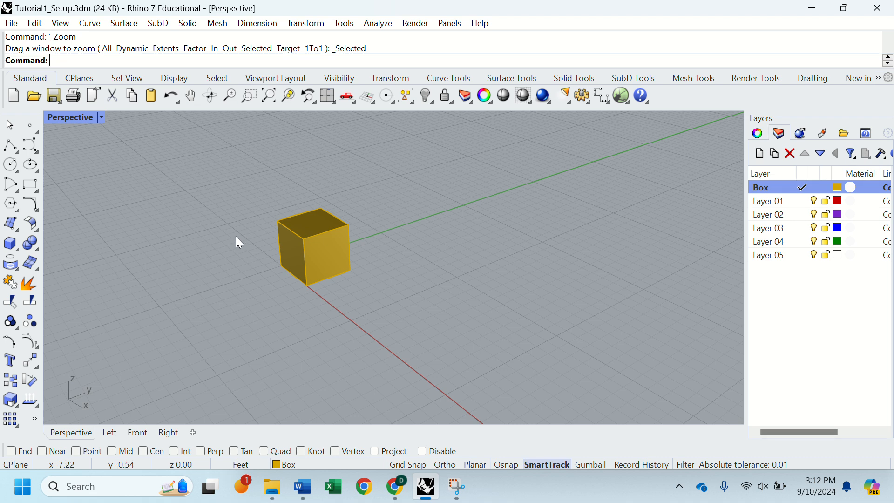
pyautogui.write('S')
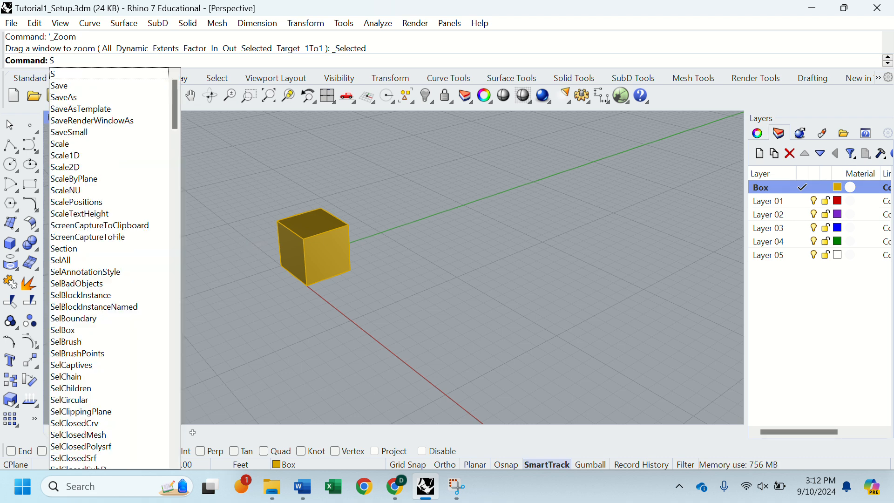
pyautogui.write('elAll')
pyautogui.press('Return')
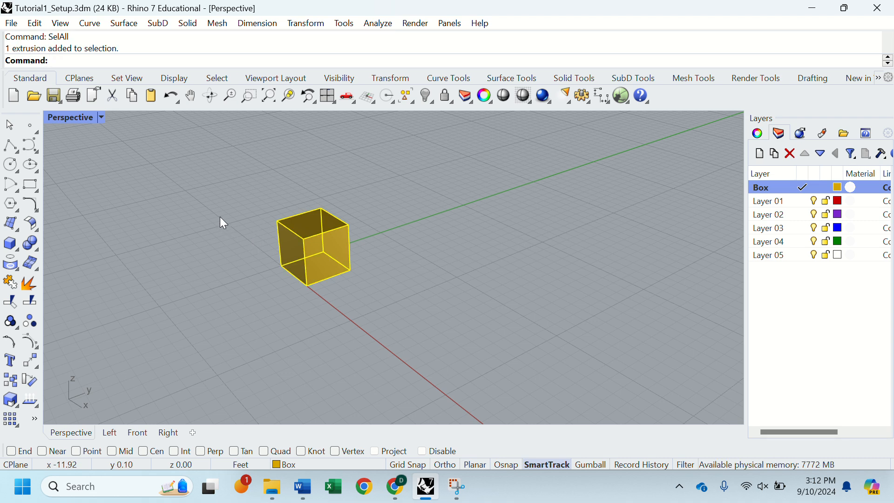
pyautogui.write('ZS')
pyautogui.press('Return')
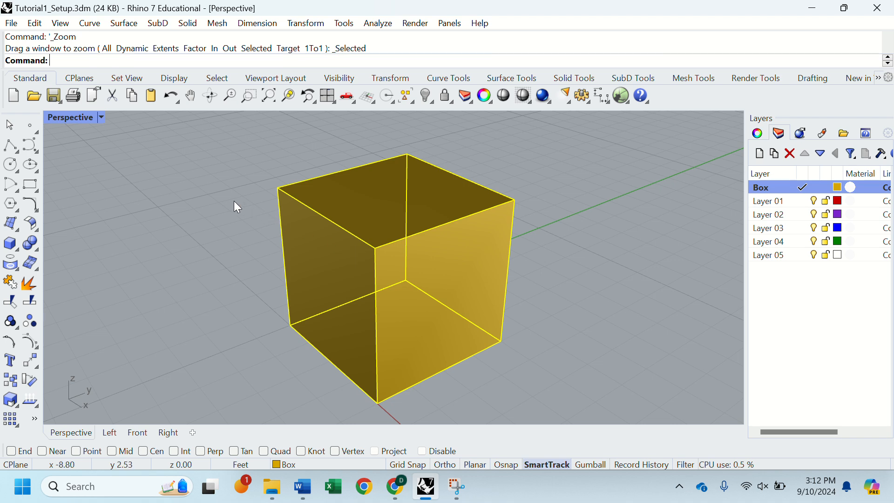
# Zoom out from the box, select it directly and orbit the Perspective view around it.
pyautogui.scroll(-10, 230, 199)
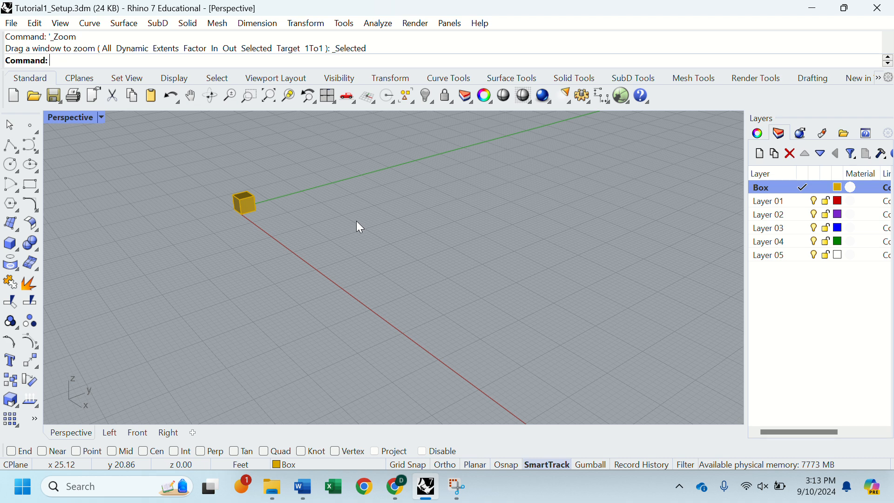
pyautogui.click(243, 202)
pyautogui.moveTo(336, 239); pyautogui.dragTo(401, 260, button='right')
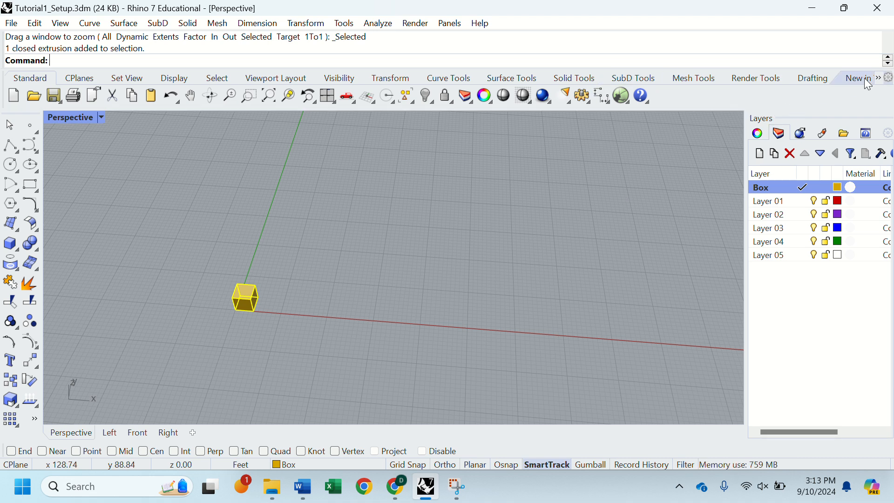
pyautogui.click(881, 77)
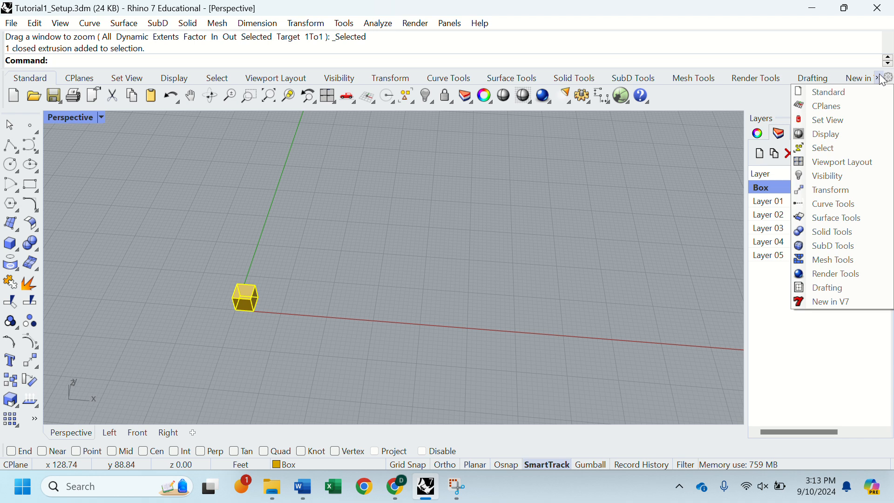
pyautogui.click(727, 95)
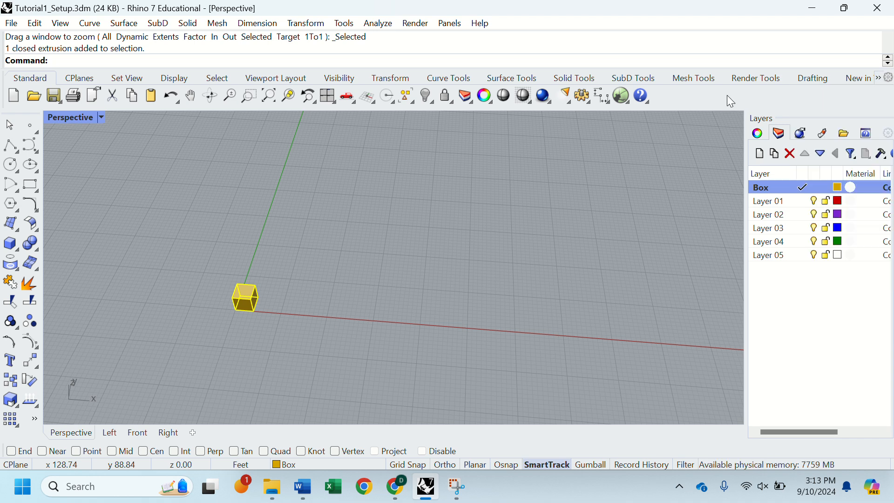